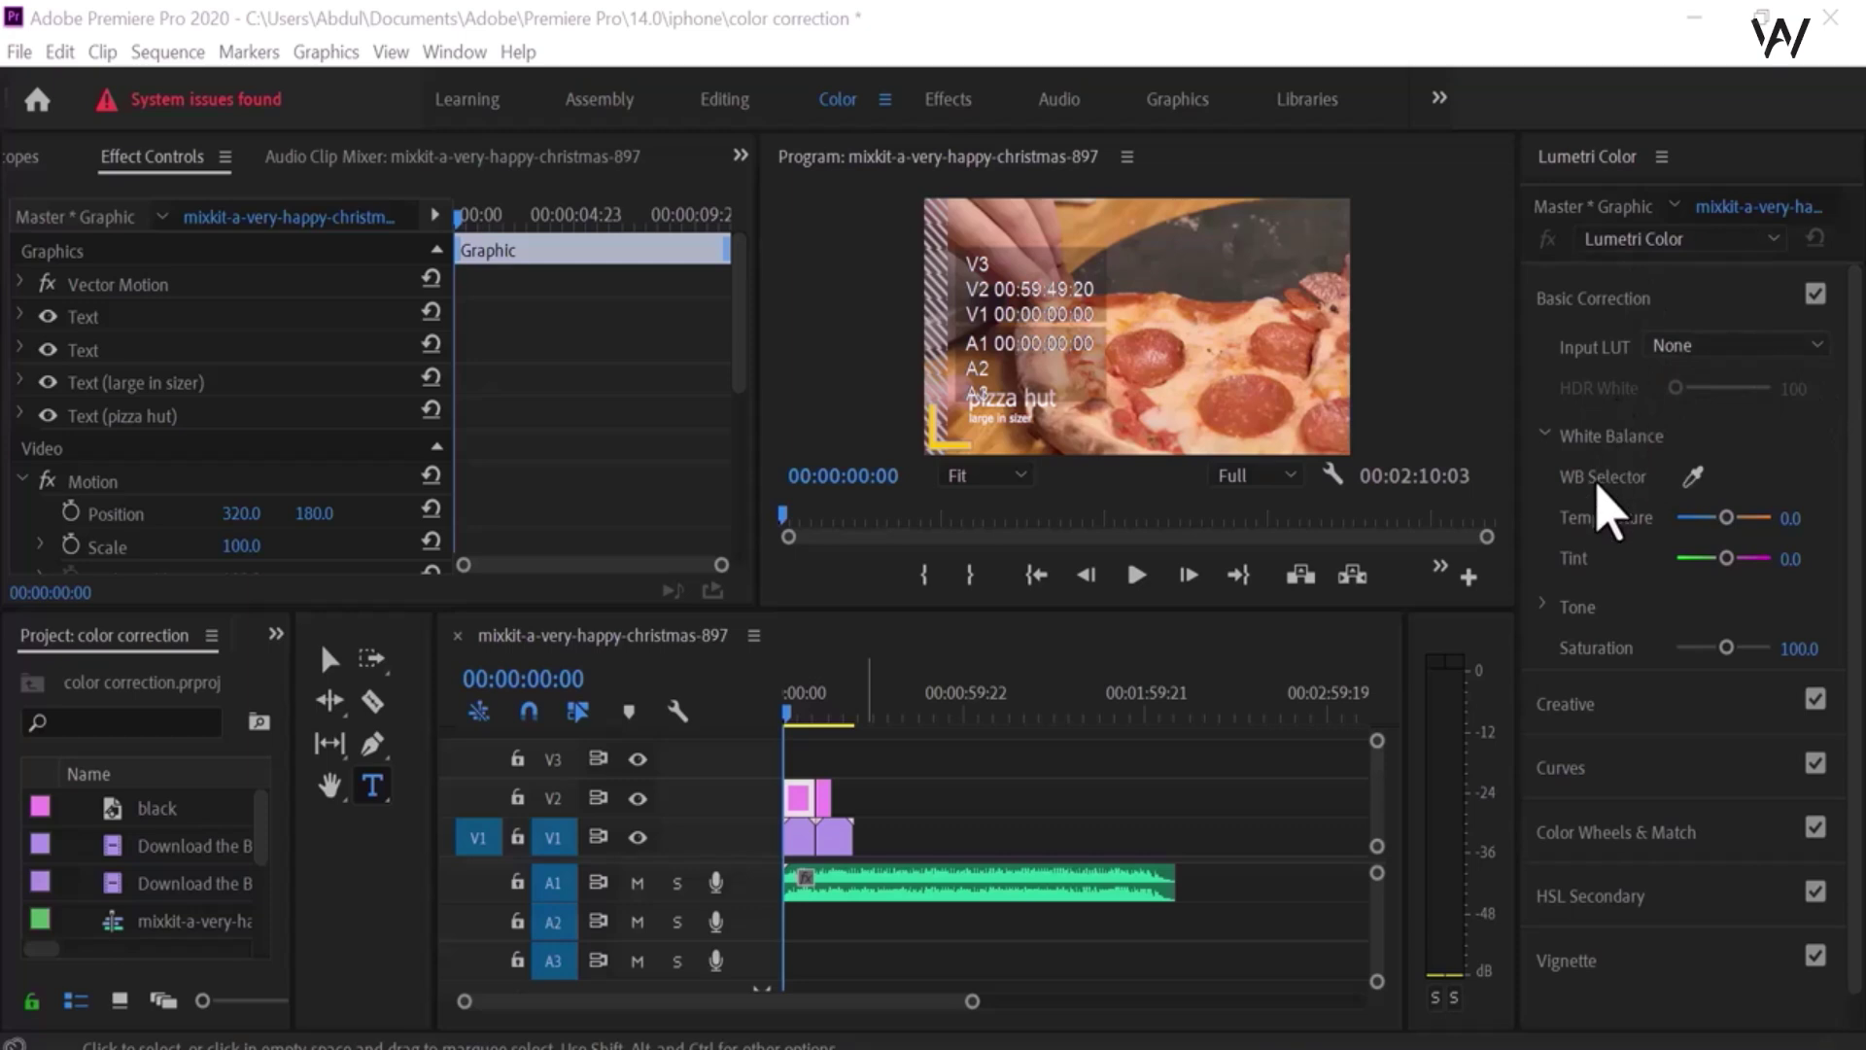
Delete both graphic title clips from video track V2
left_click(1586, 632)
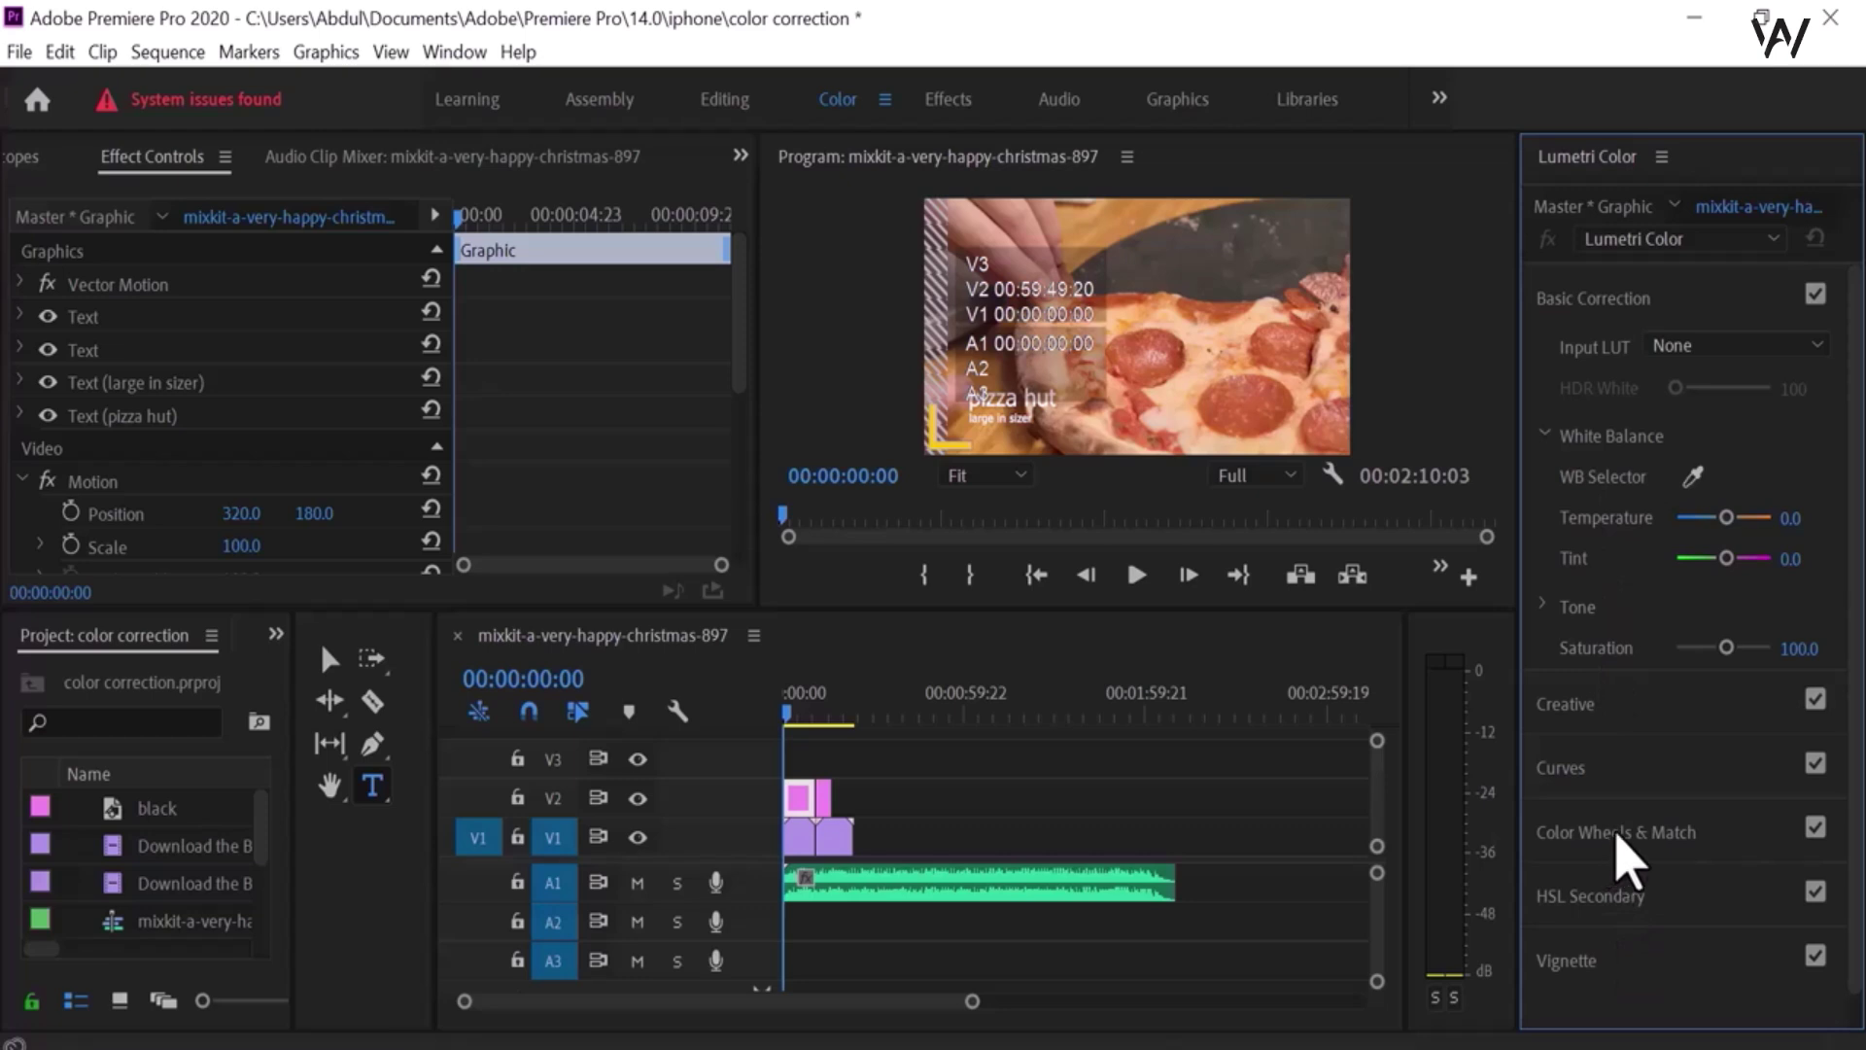
left_click(801, 801)
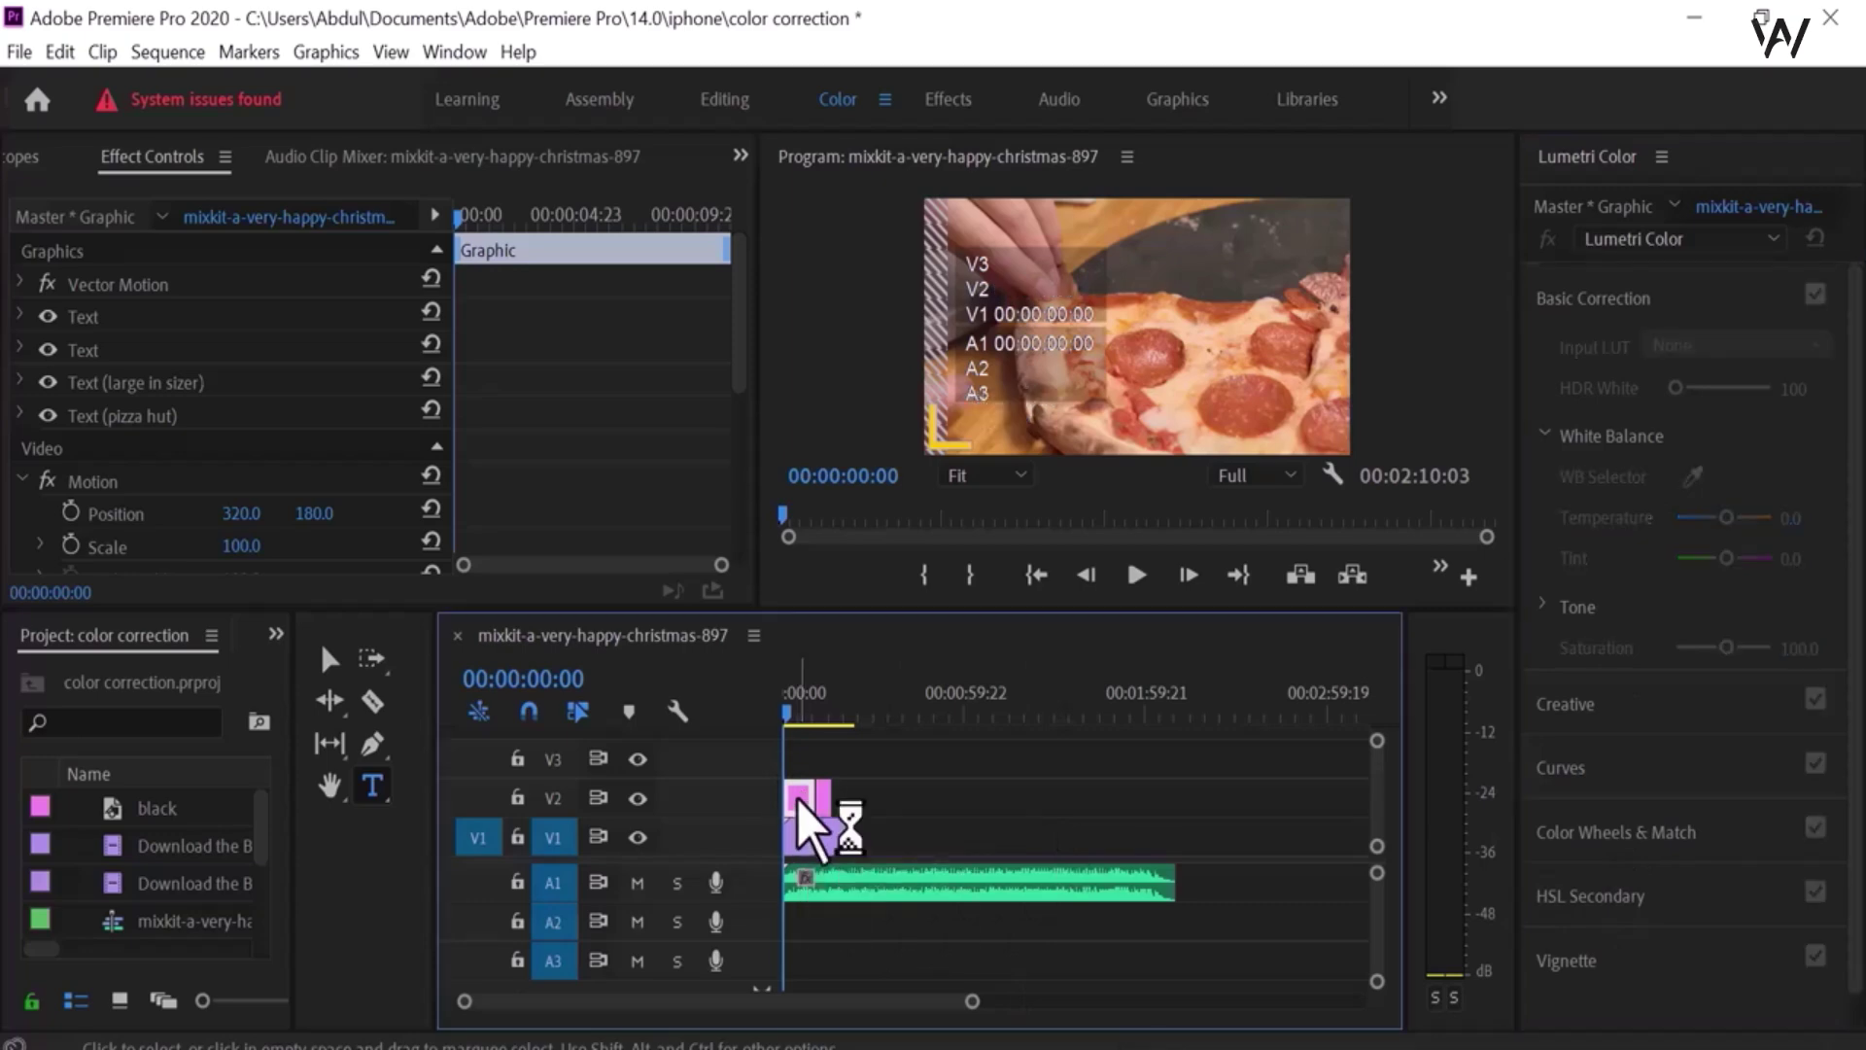
left_click(823, 803)
key("Delete")
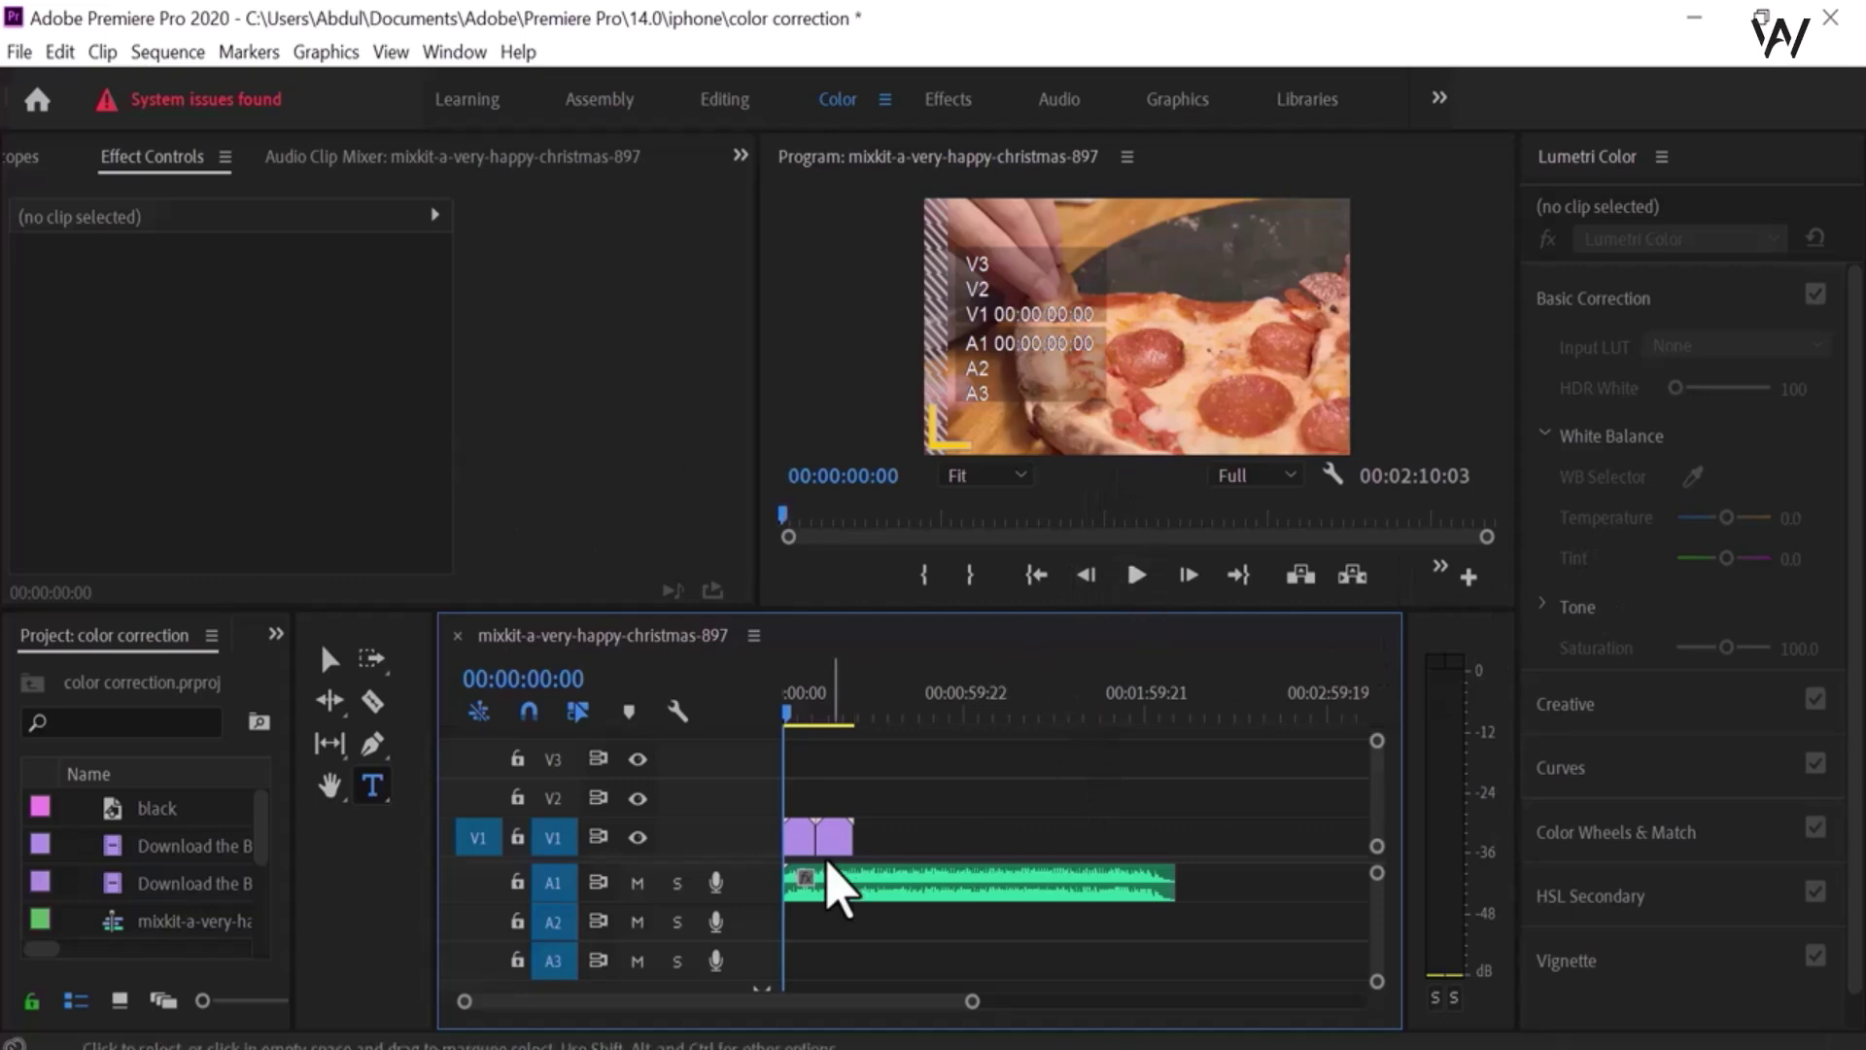
left_click(804, 838)
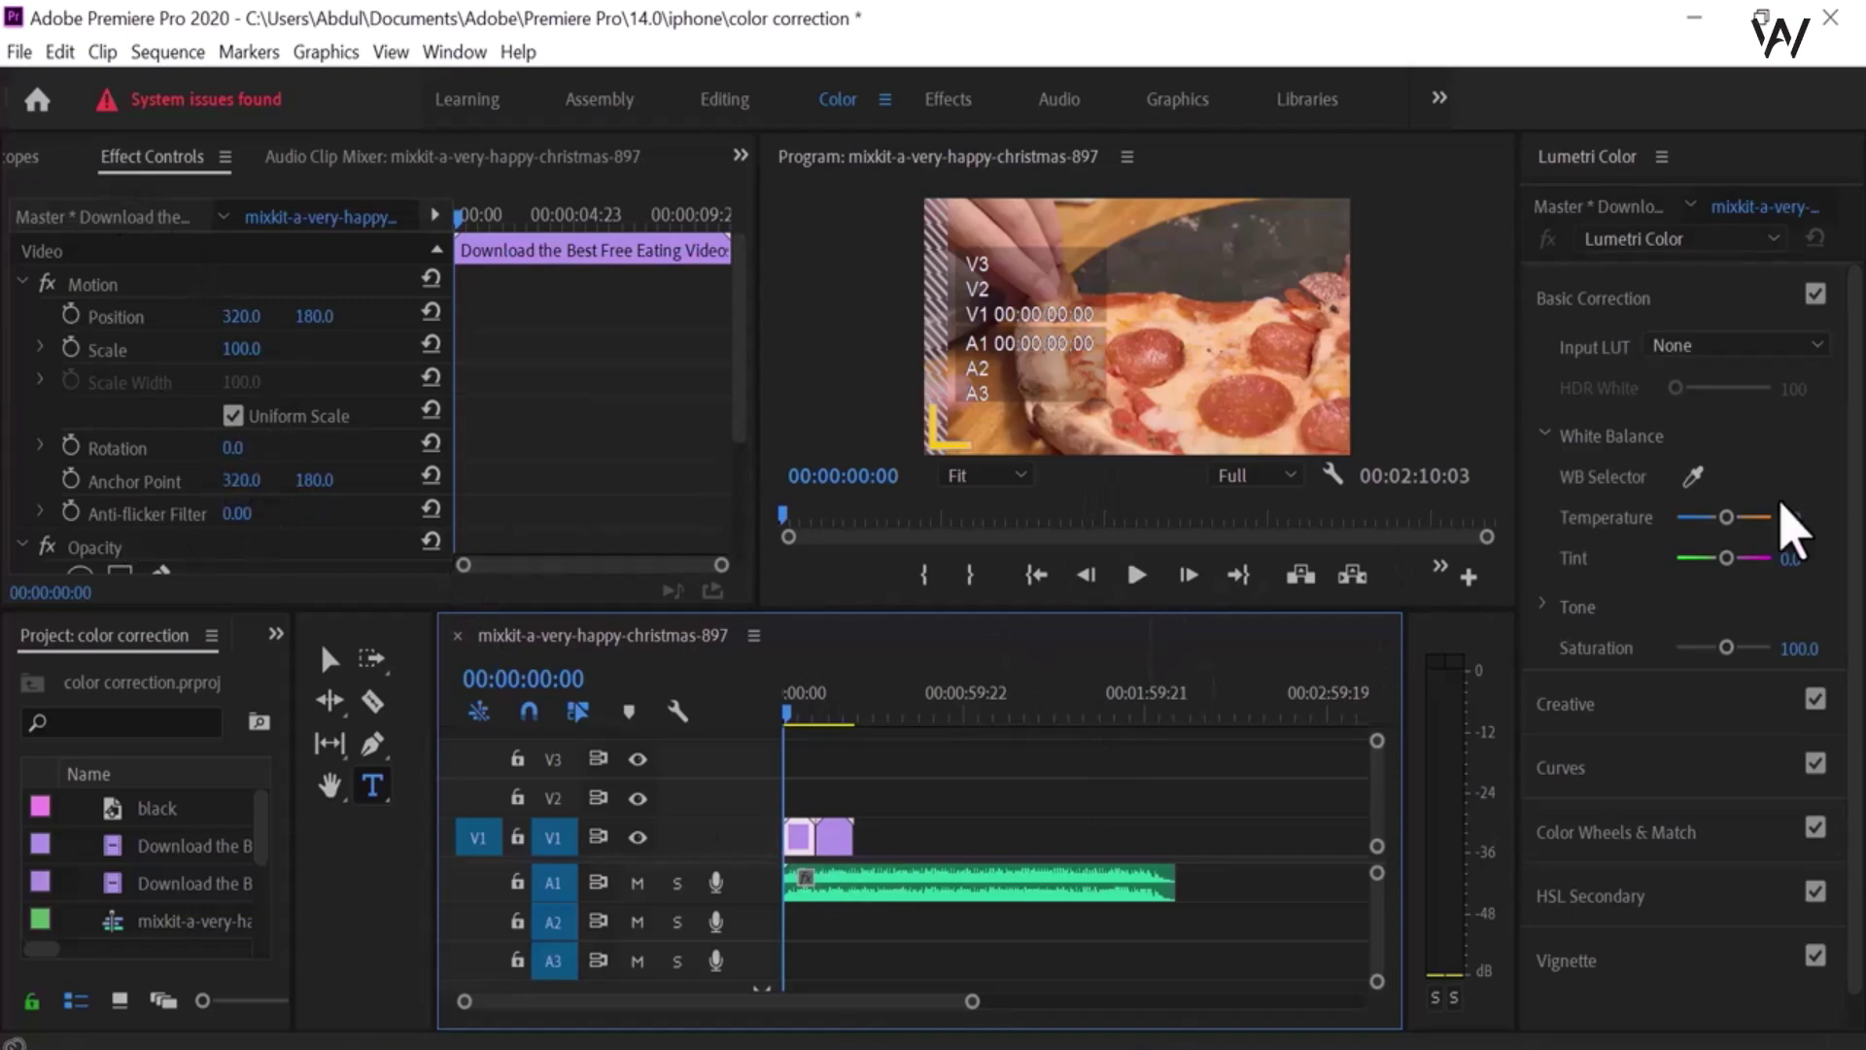
left_click(1847, 532)
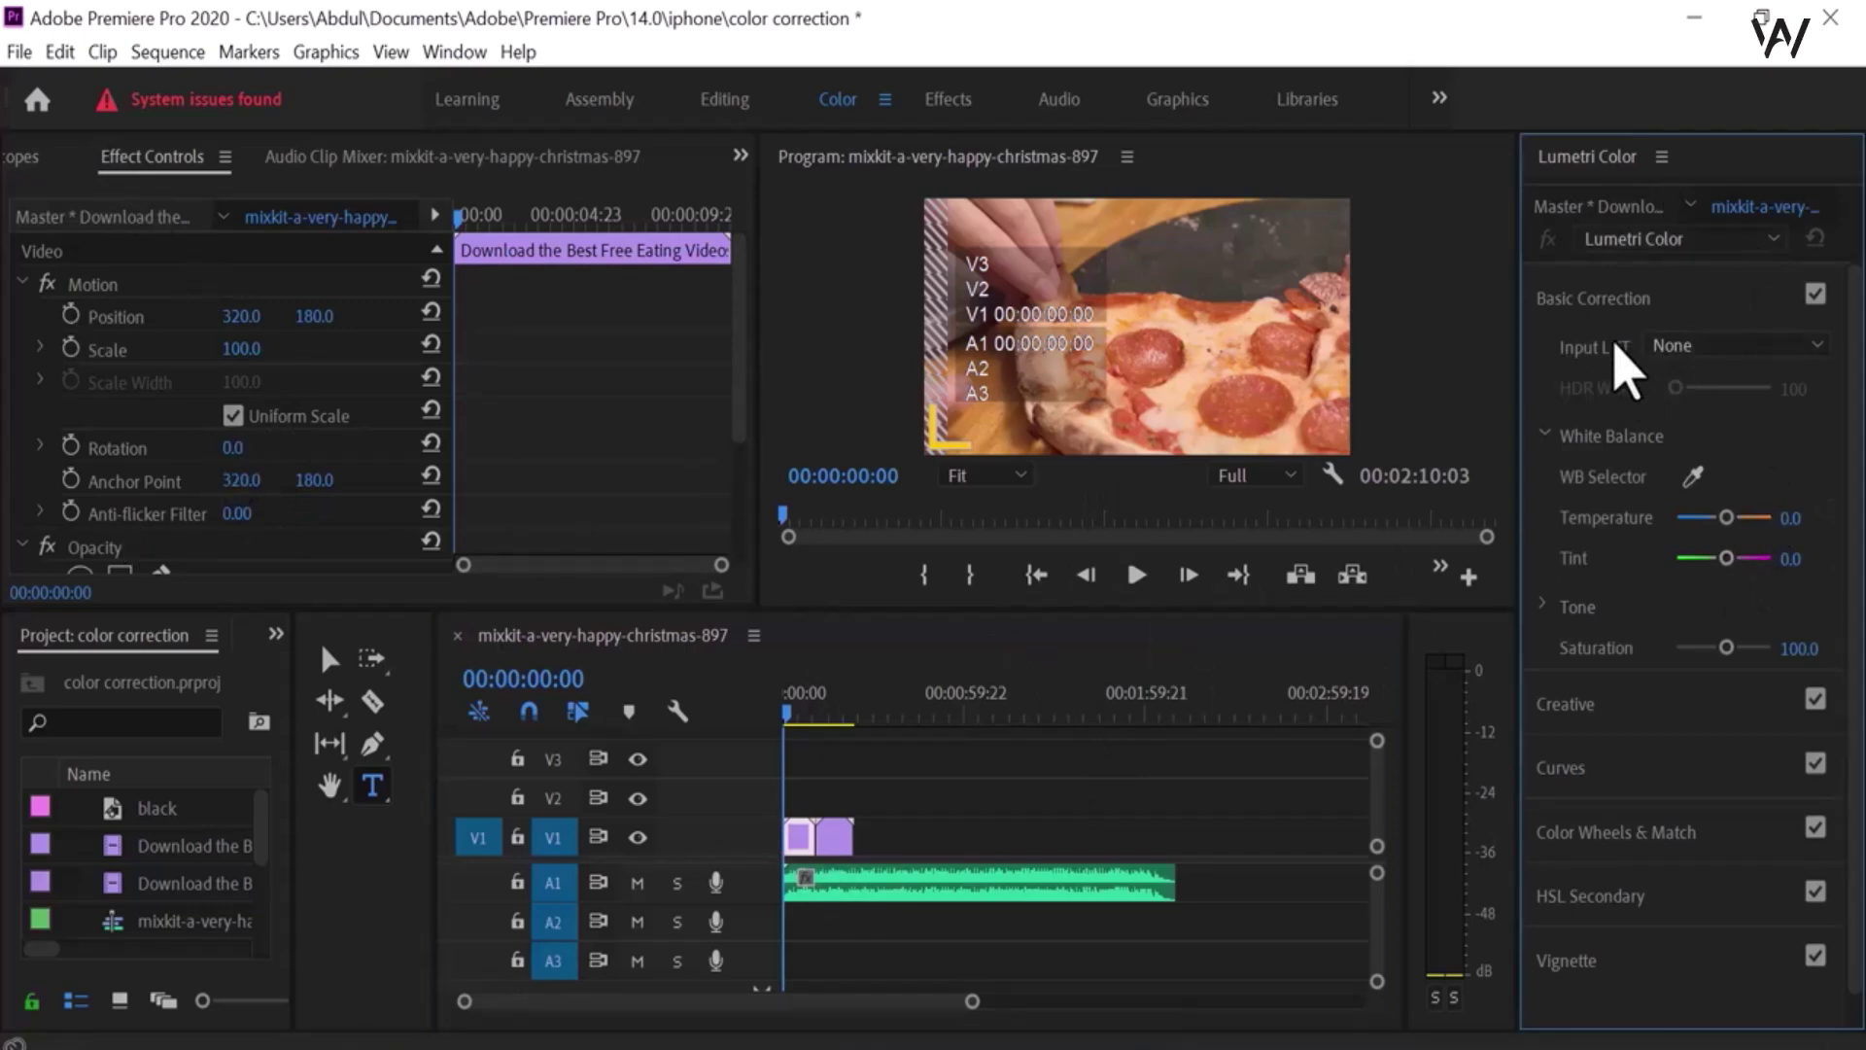
left_click(1544, 433)
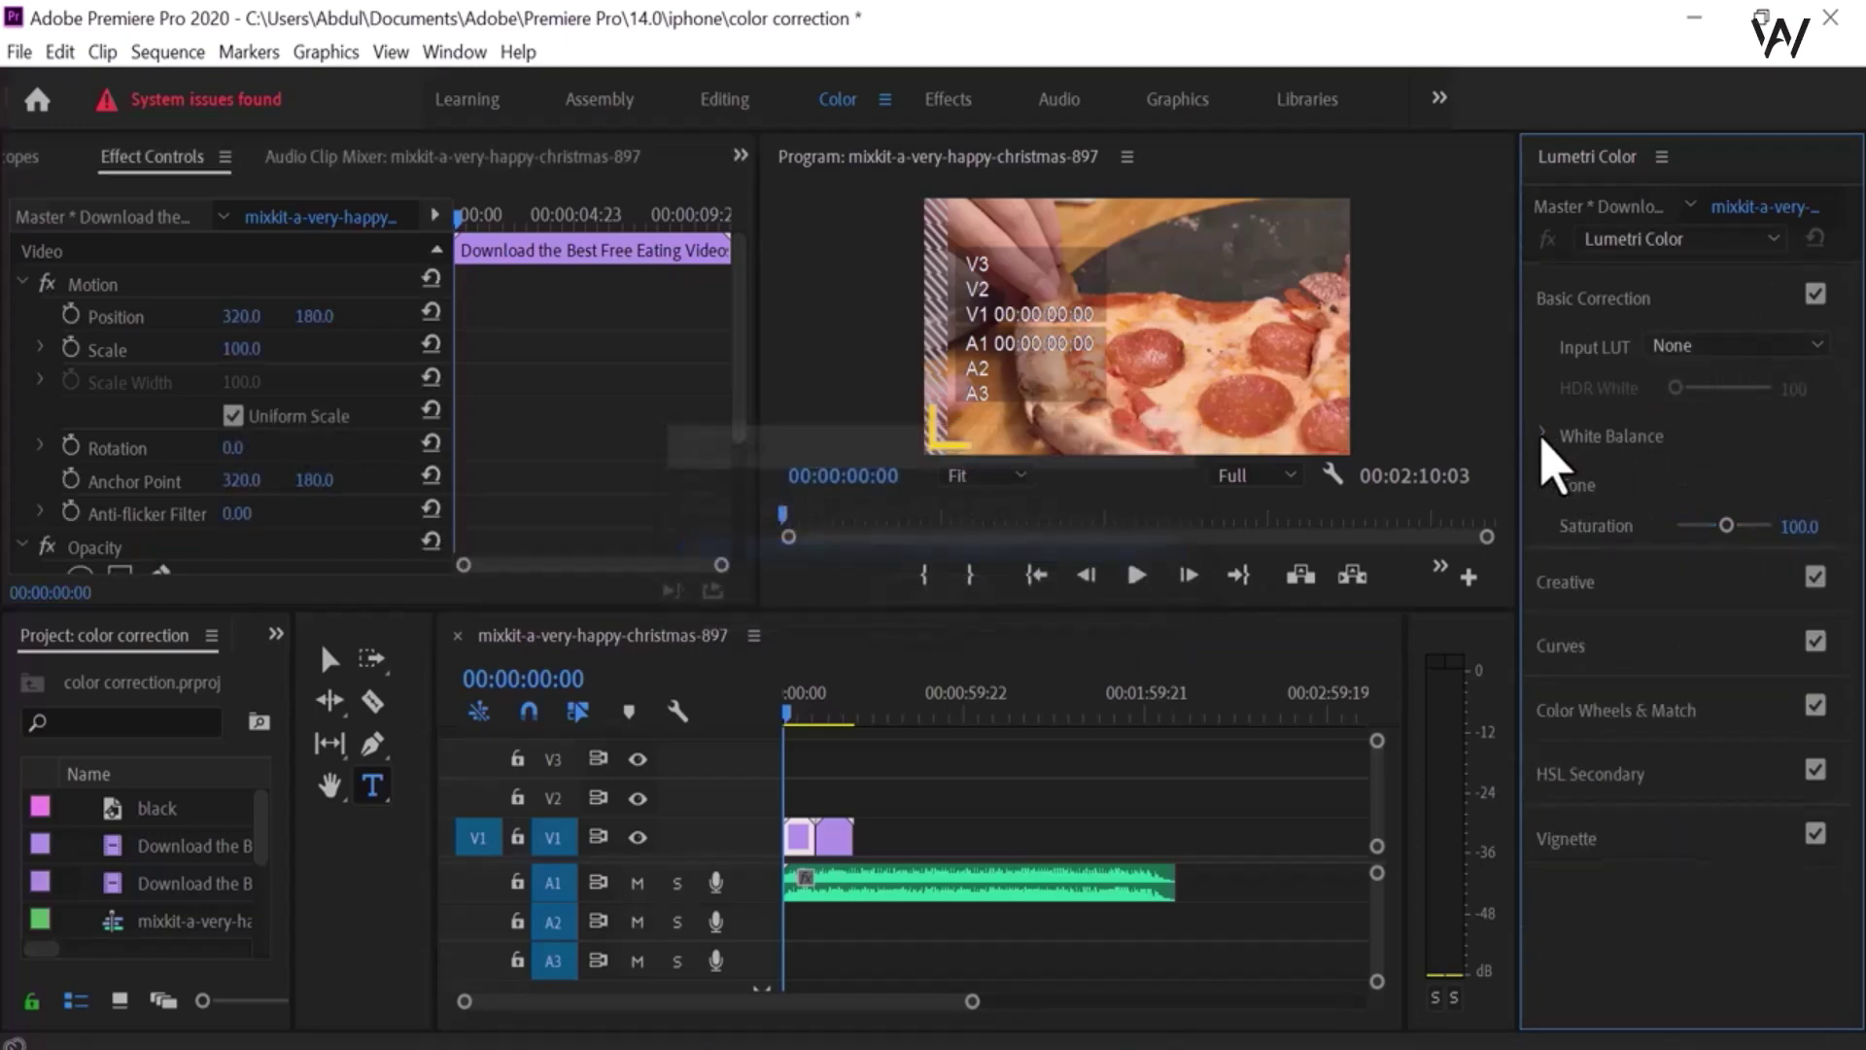
left_click(1543, 436)
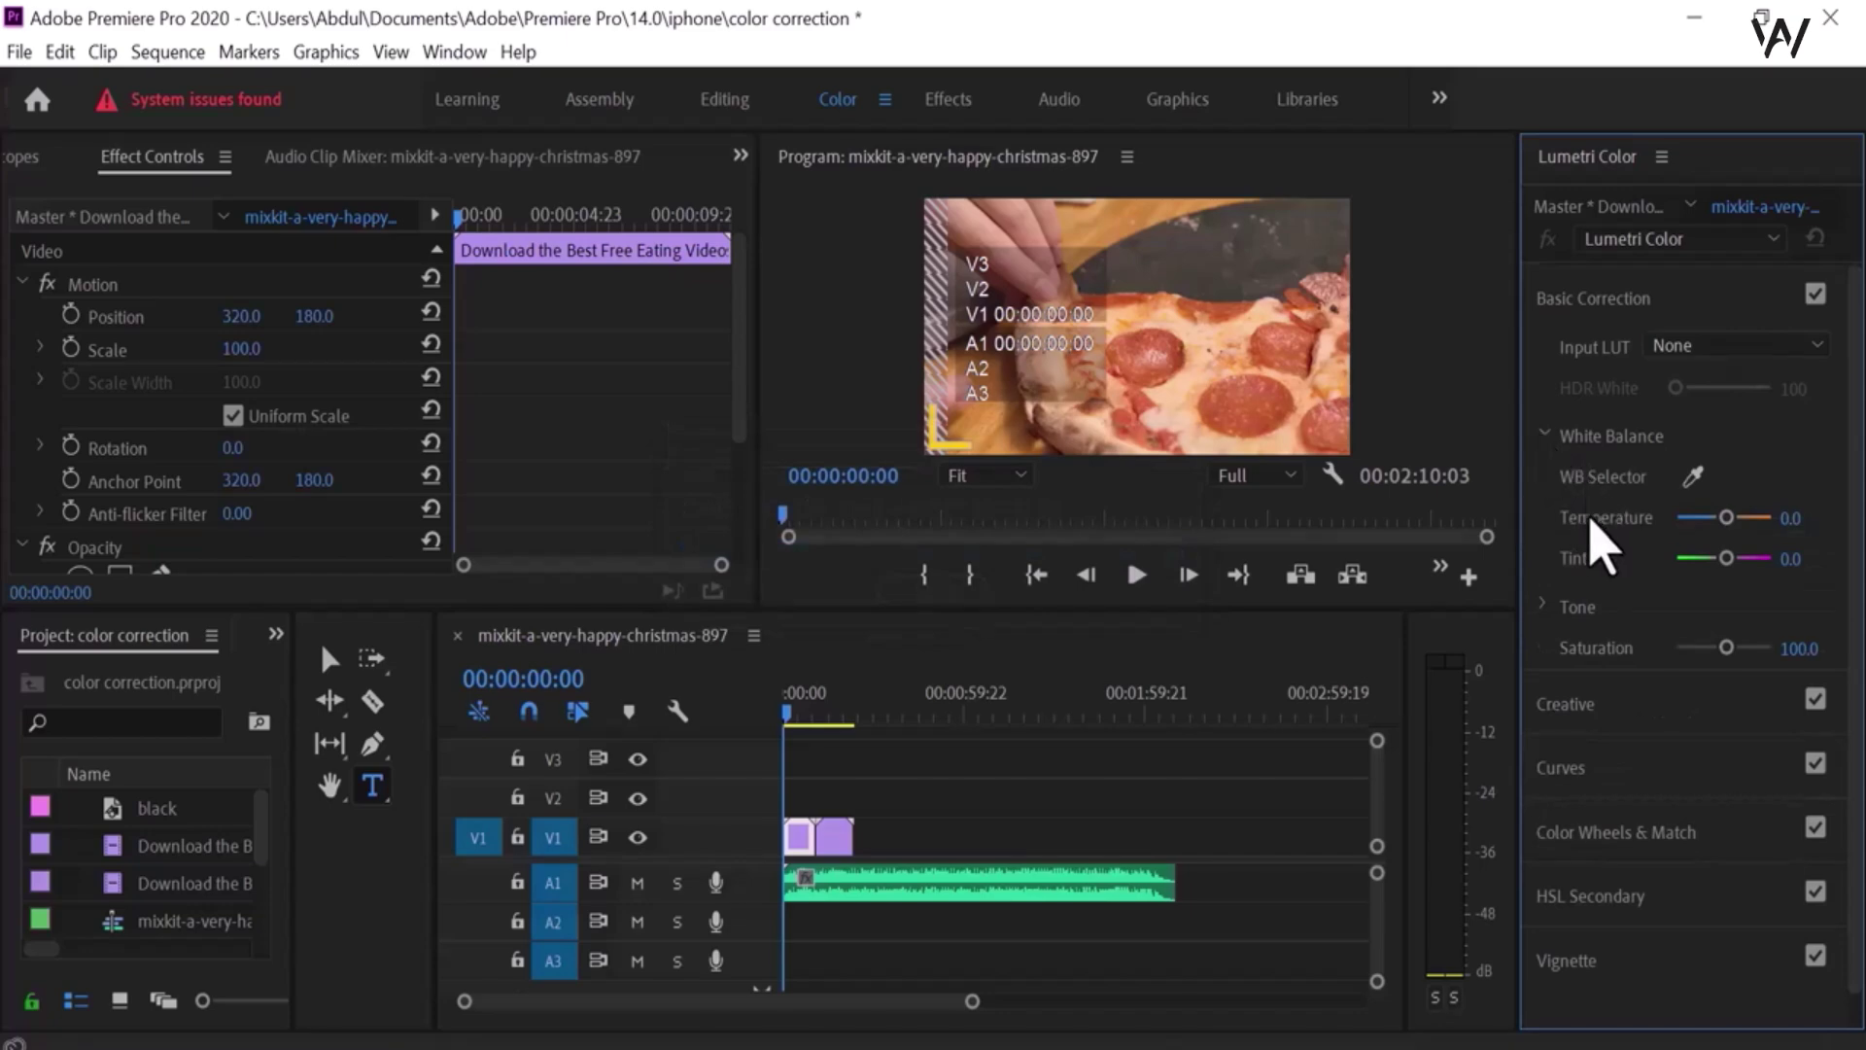
key("ctrl+shift+a")
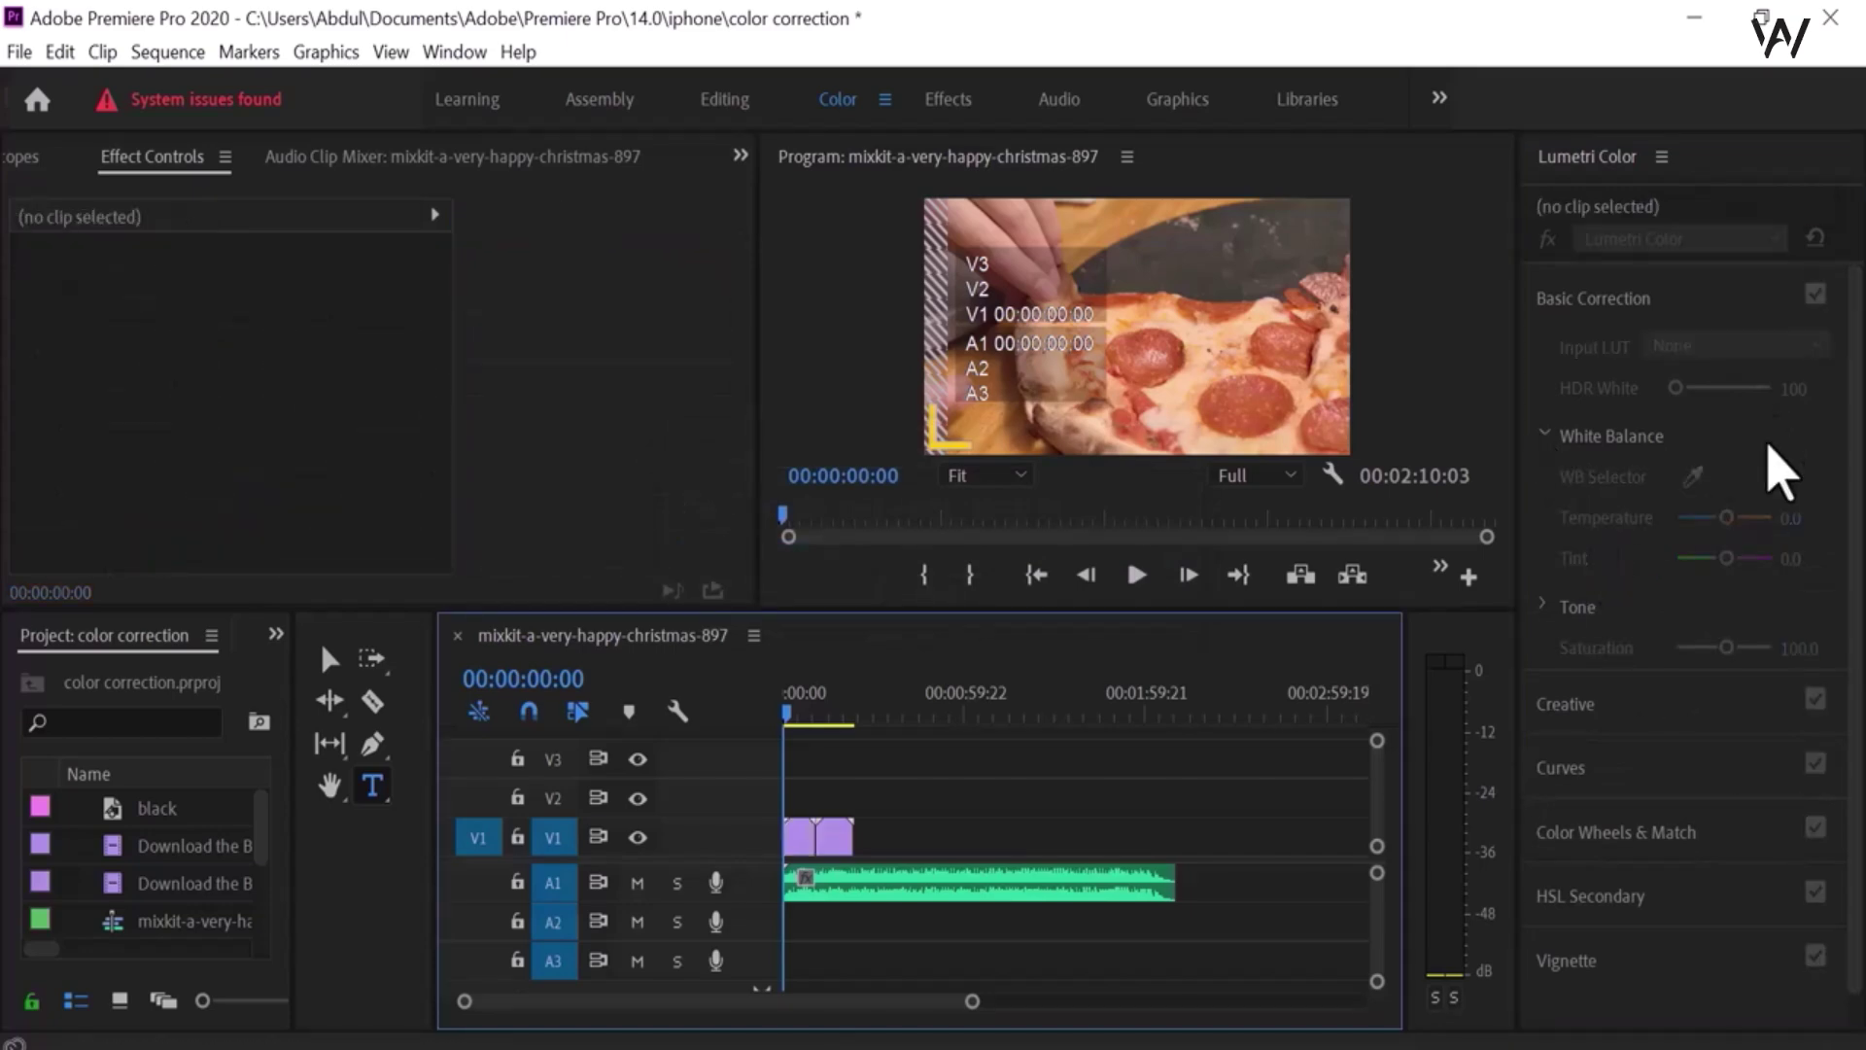
left_click(1724, 525)
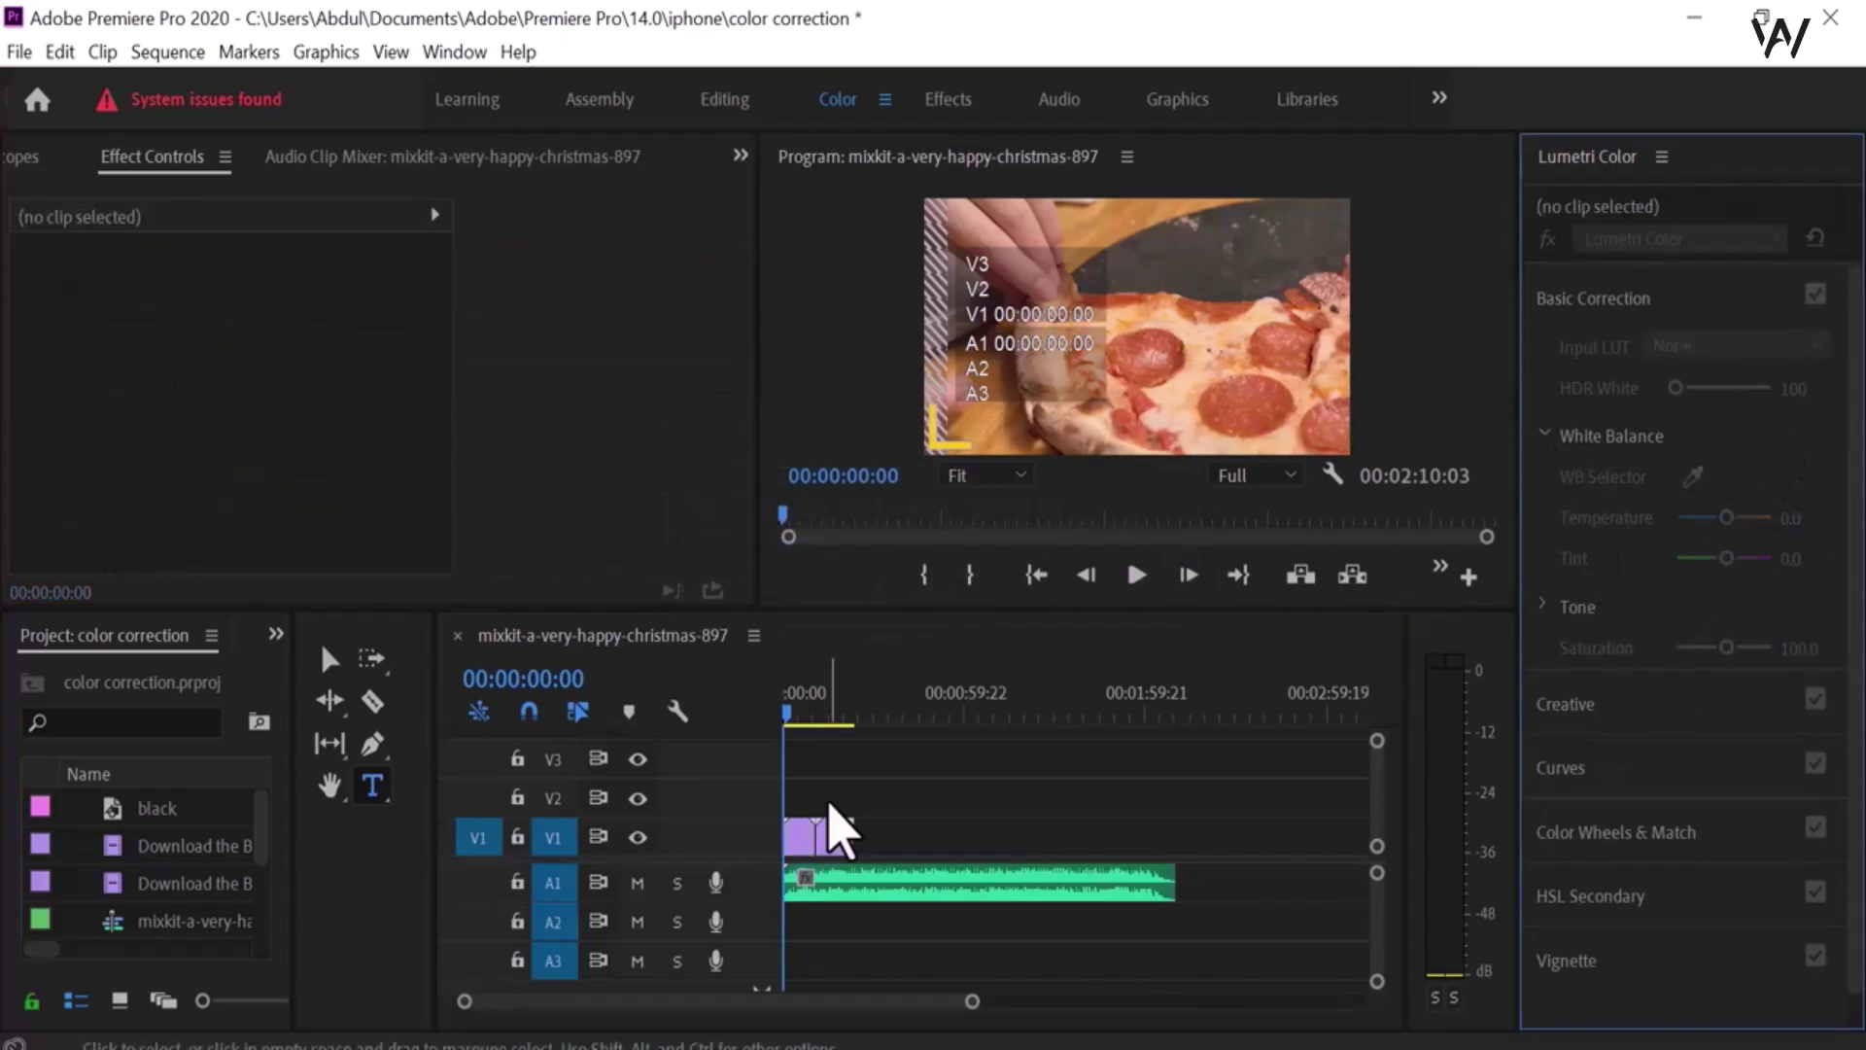
Set the first V1 clip's white balance to temperature -6.1 and tint -15.2
left_click(800, 837)
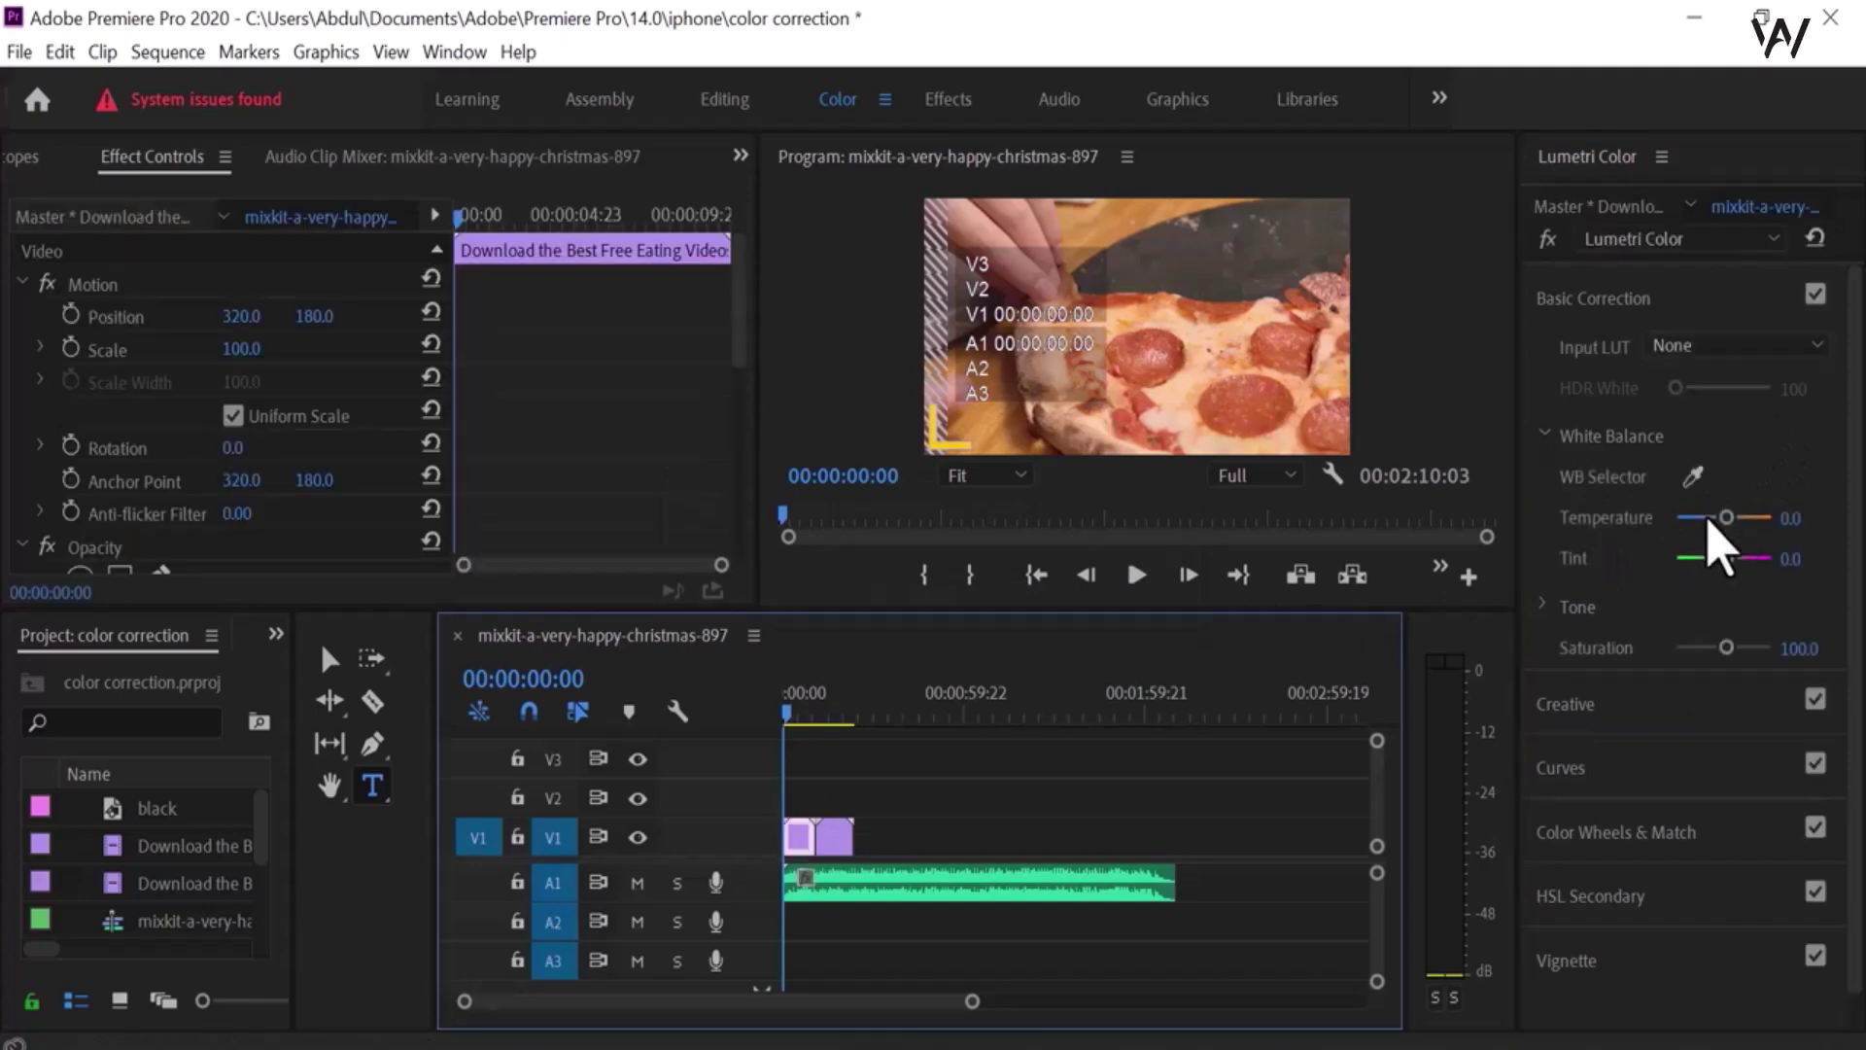
left_click_drag(1726, 518, 1686, 539)
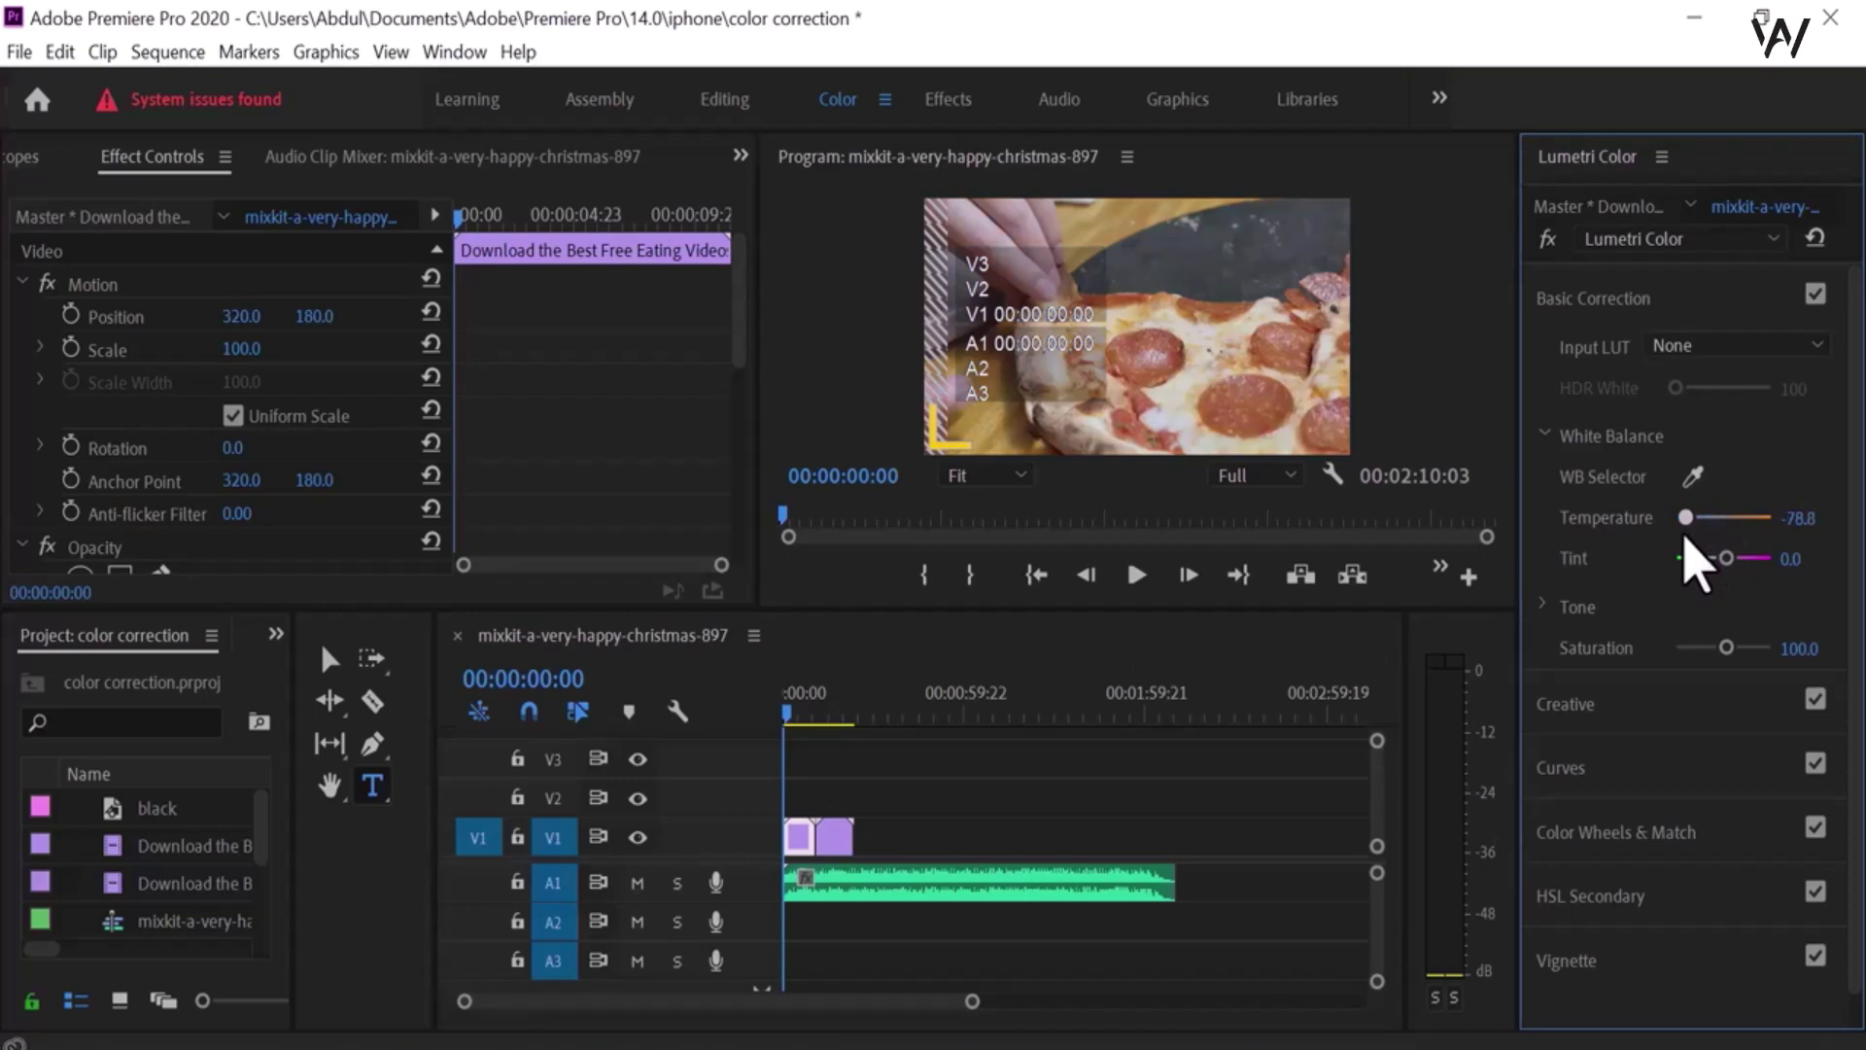
left_click_drag(1686, 540, 1699, 535)
left_click_drag(1699, 534, 1716, 573)
Try manual tone values on the clip: contrast 9.1, highlights 27.3, shadows 30.3 and whites 6.1
left_click(1545, 605)
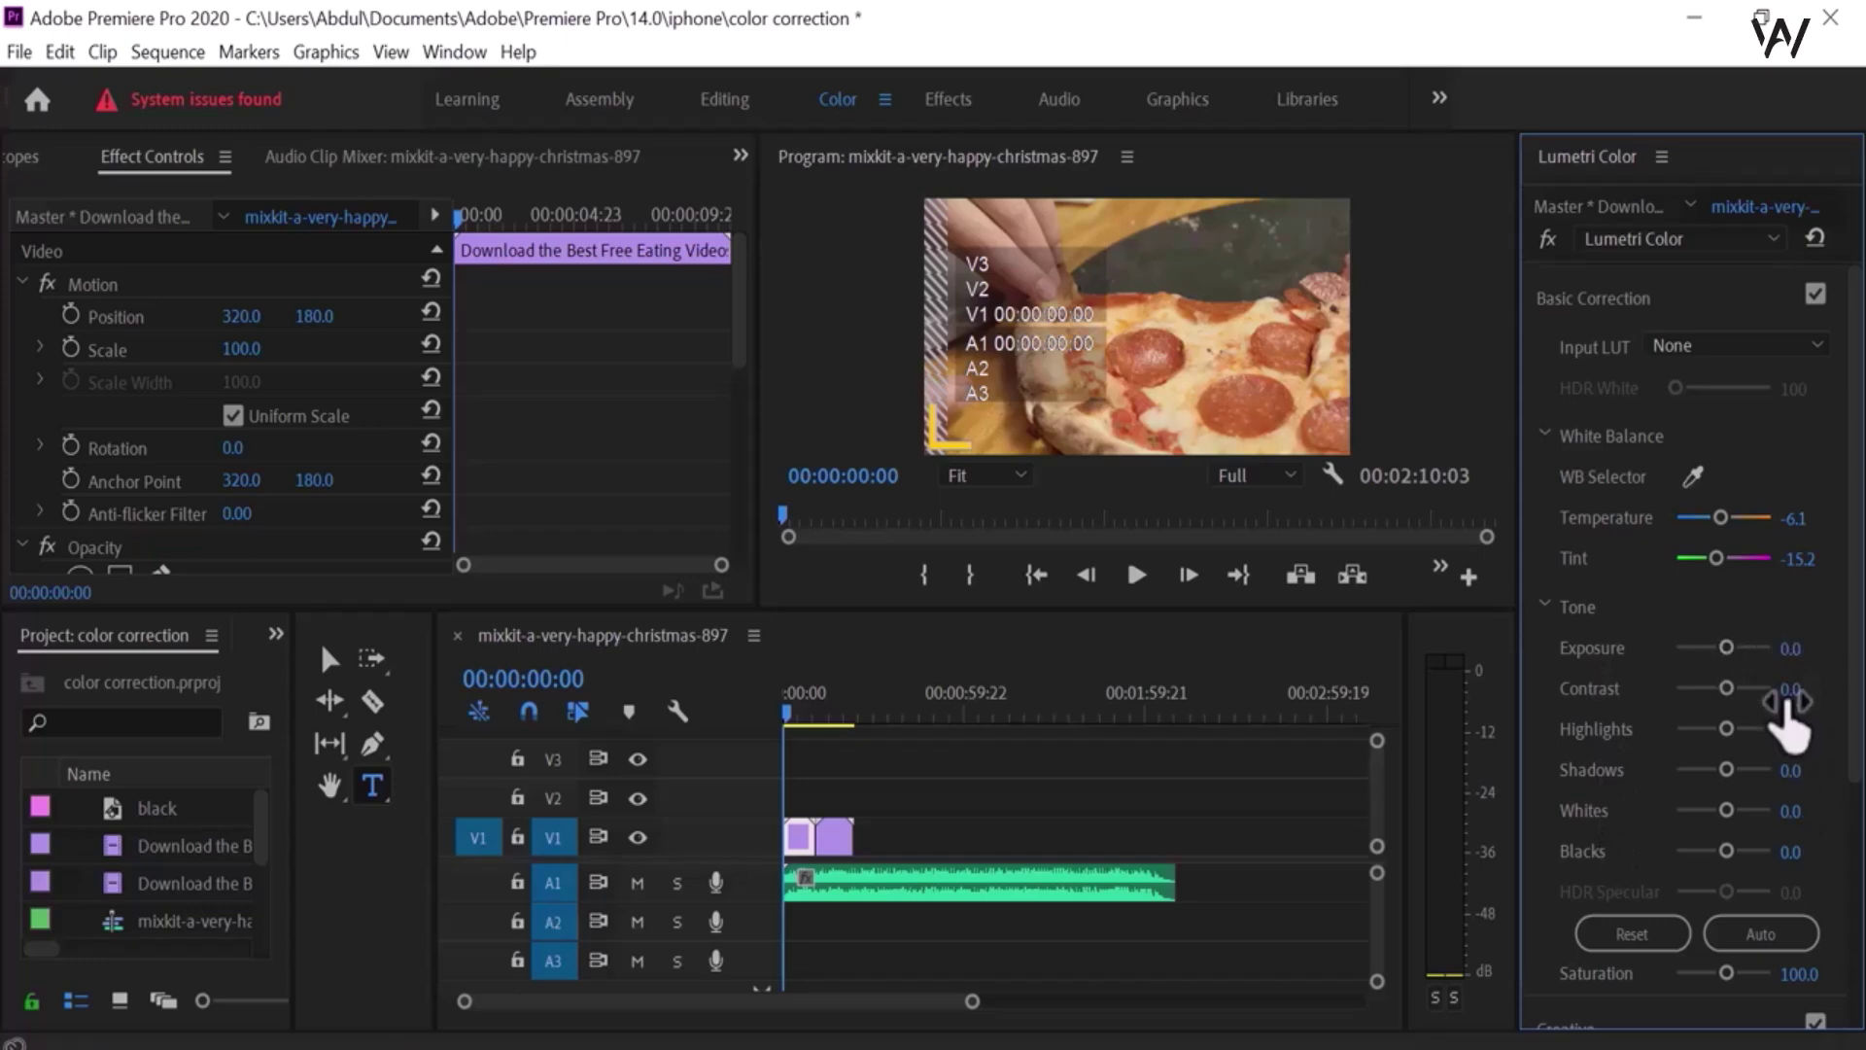
mouse_move(1727, 648)
left_mouse_down()
mouse_move(1688, 647)
mouse_move(1753, 659)
mouse_move(1718, 659)
left_mouse_up()
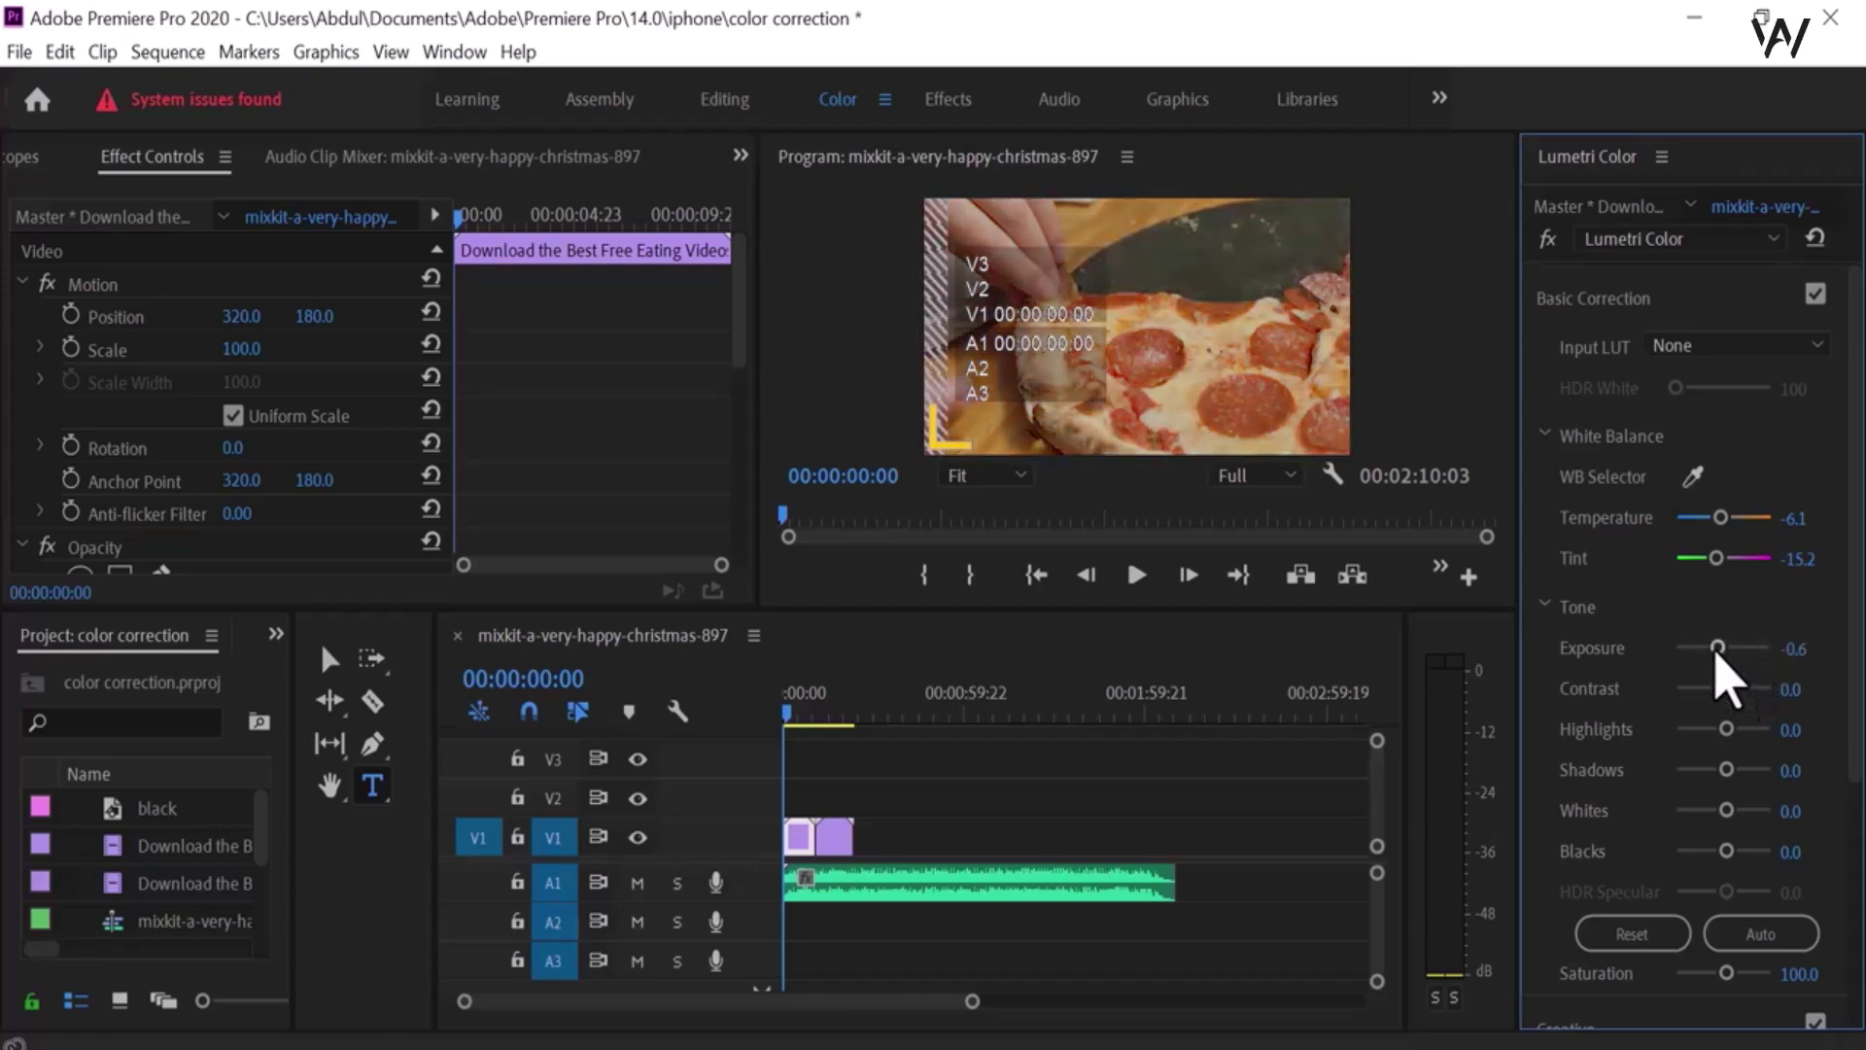
left_click_drag(1718, 651, 1723, 650)
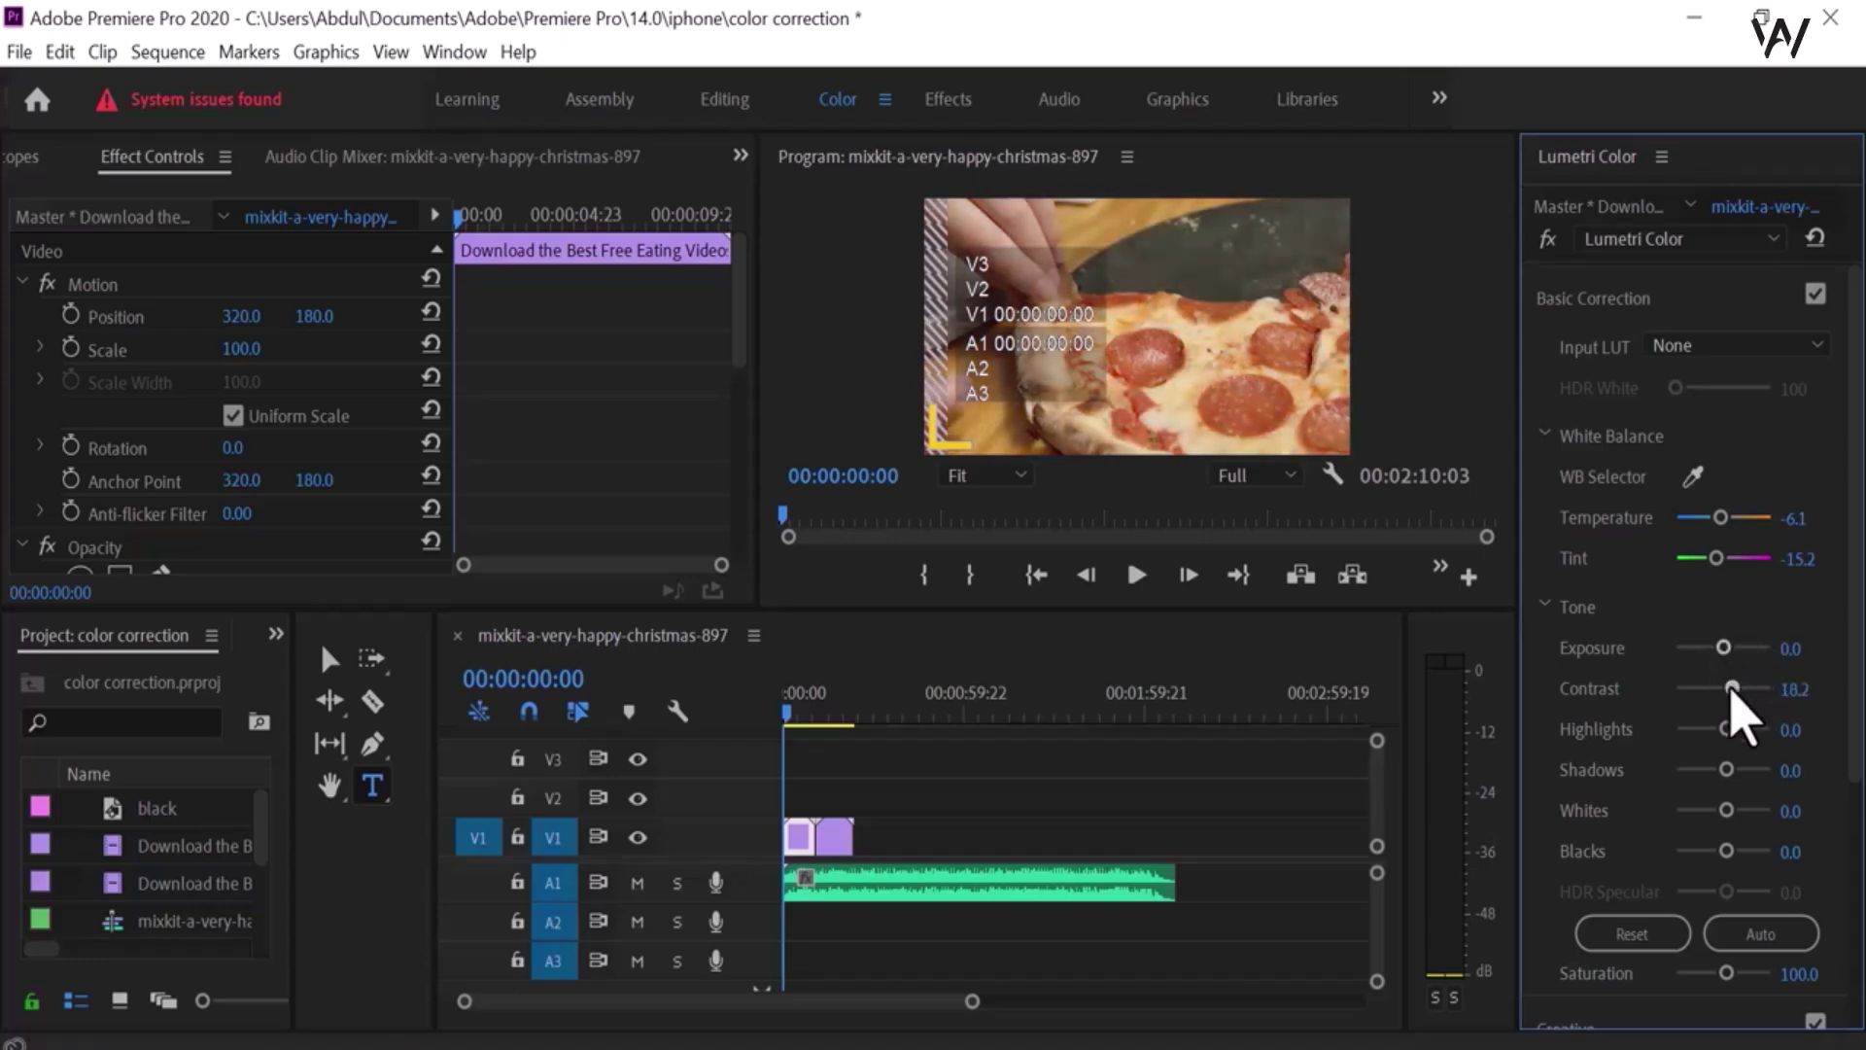
left_click_drag(1730, 697, 1692, 743)
left_click_drag(1675, 730, 1728, 692)
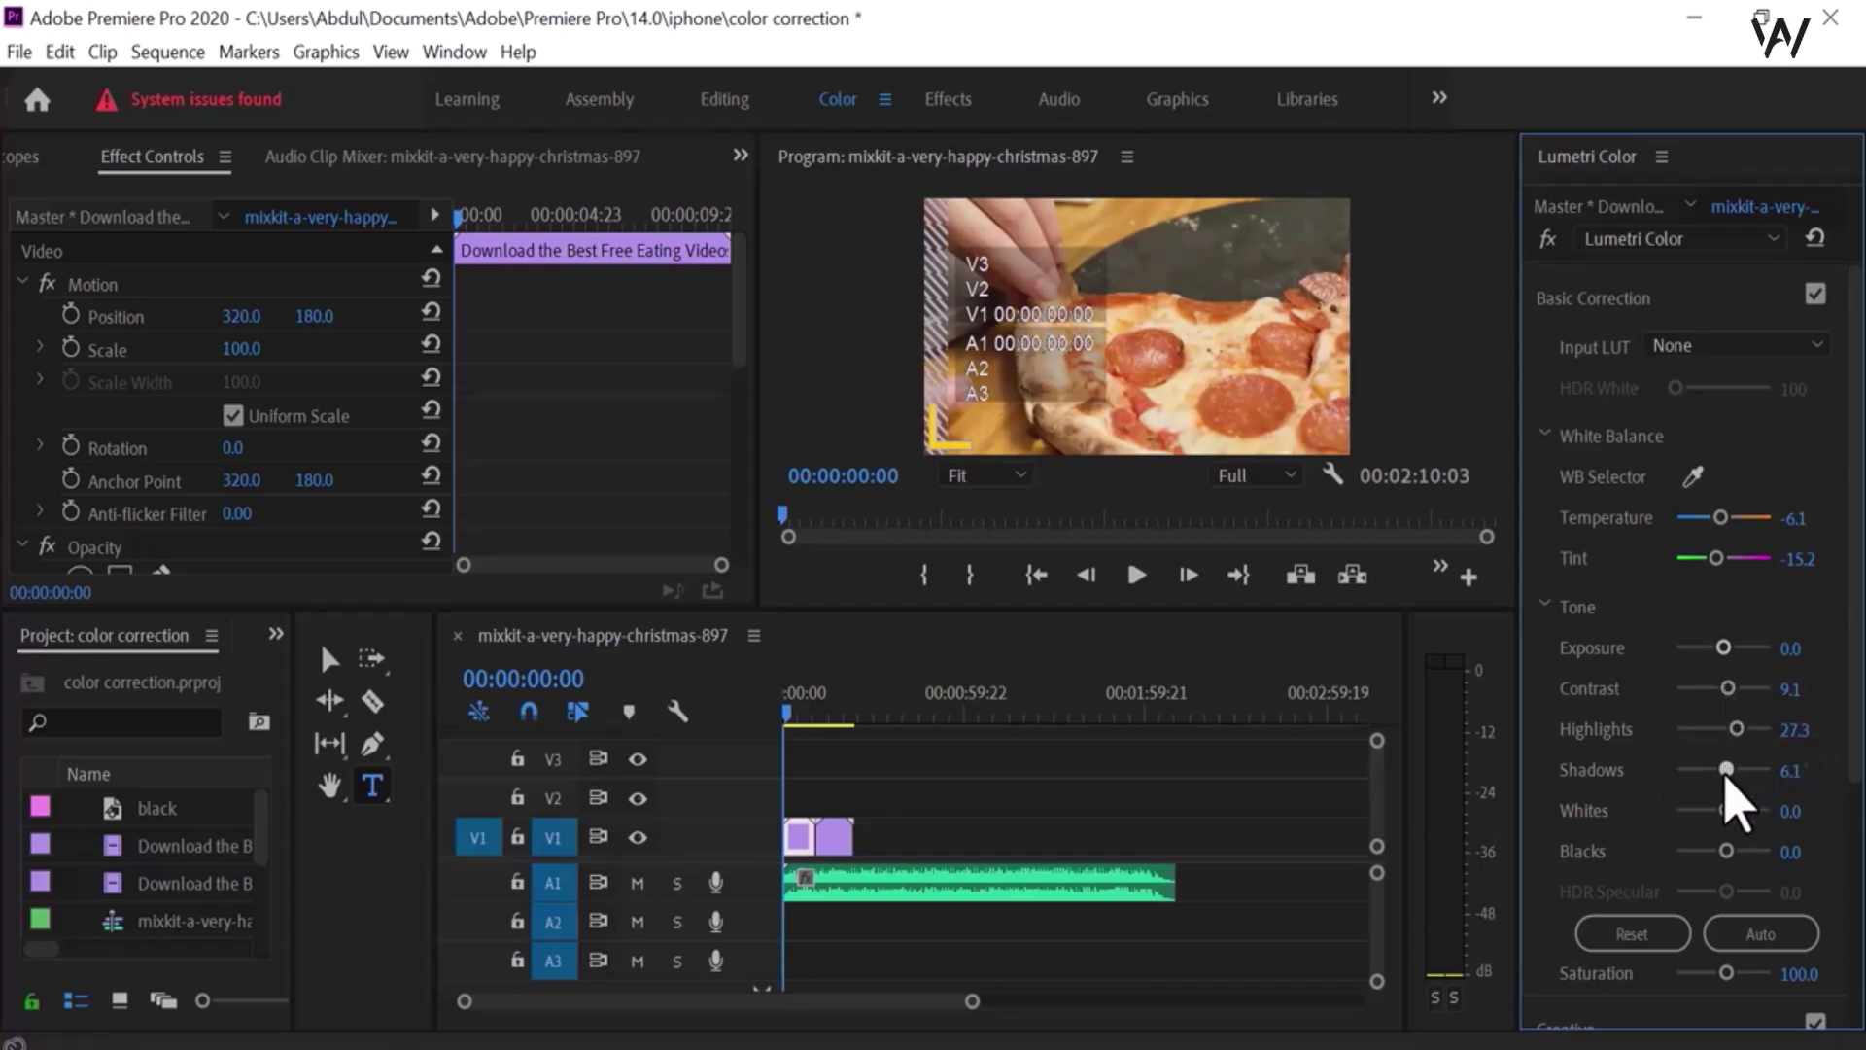
left_click_drag(1726, 770, 1669, 807)
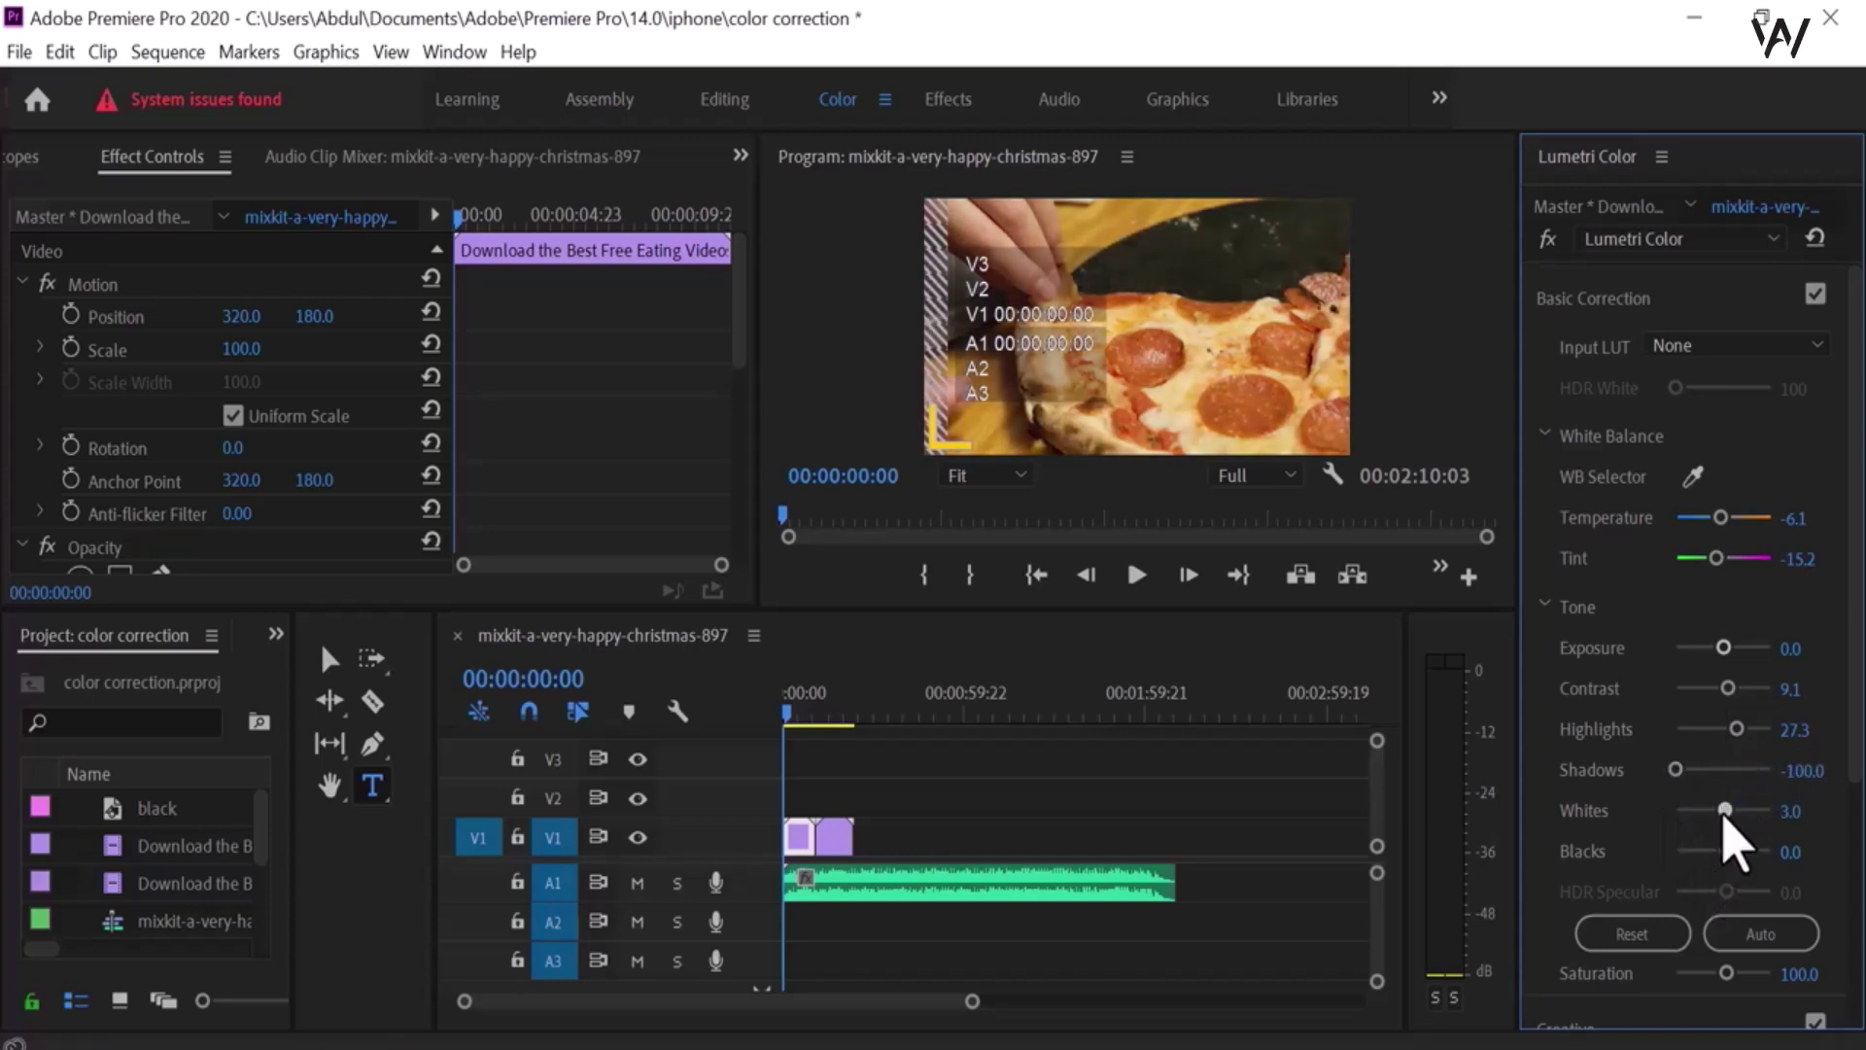
left_click_drag(1724, 811, 1724, 887)
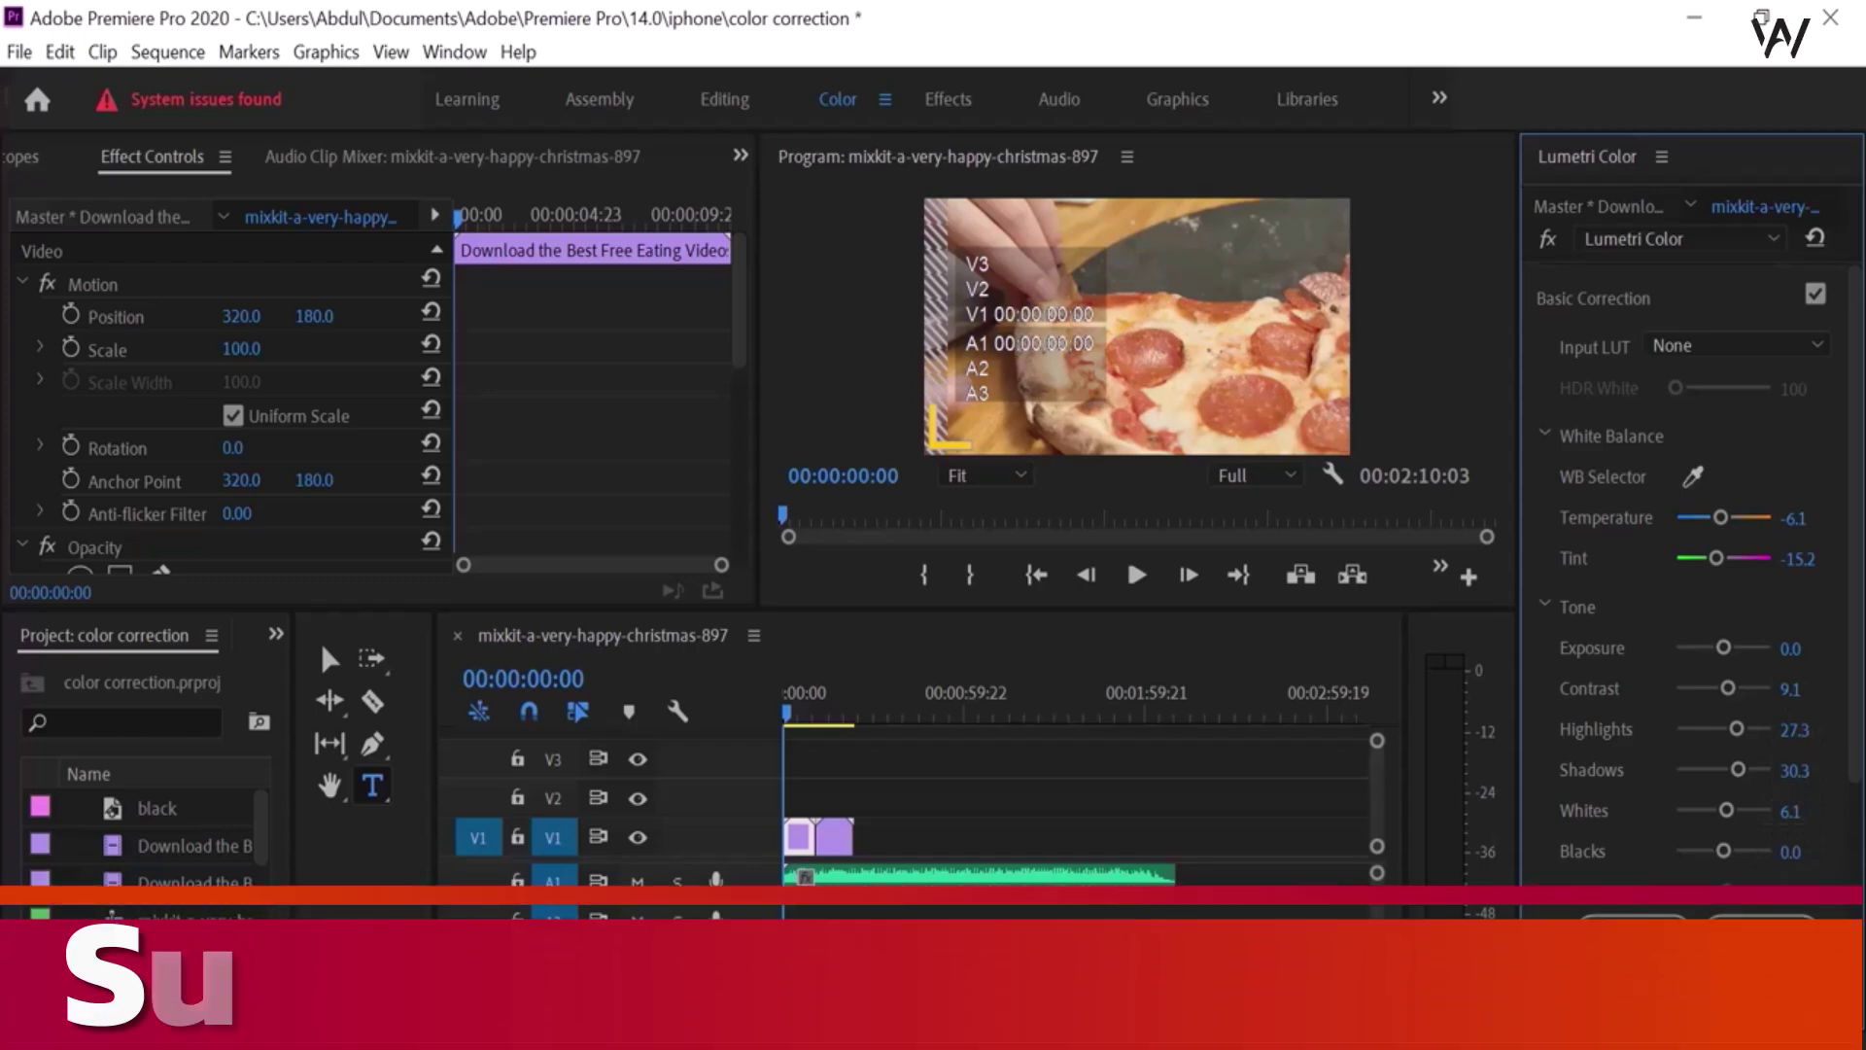
Replace the manual tone values with the Auto tone correction and adjust the clip's Basic Correction saturation
left_click(1759, 924)
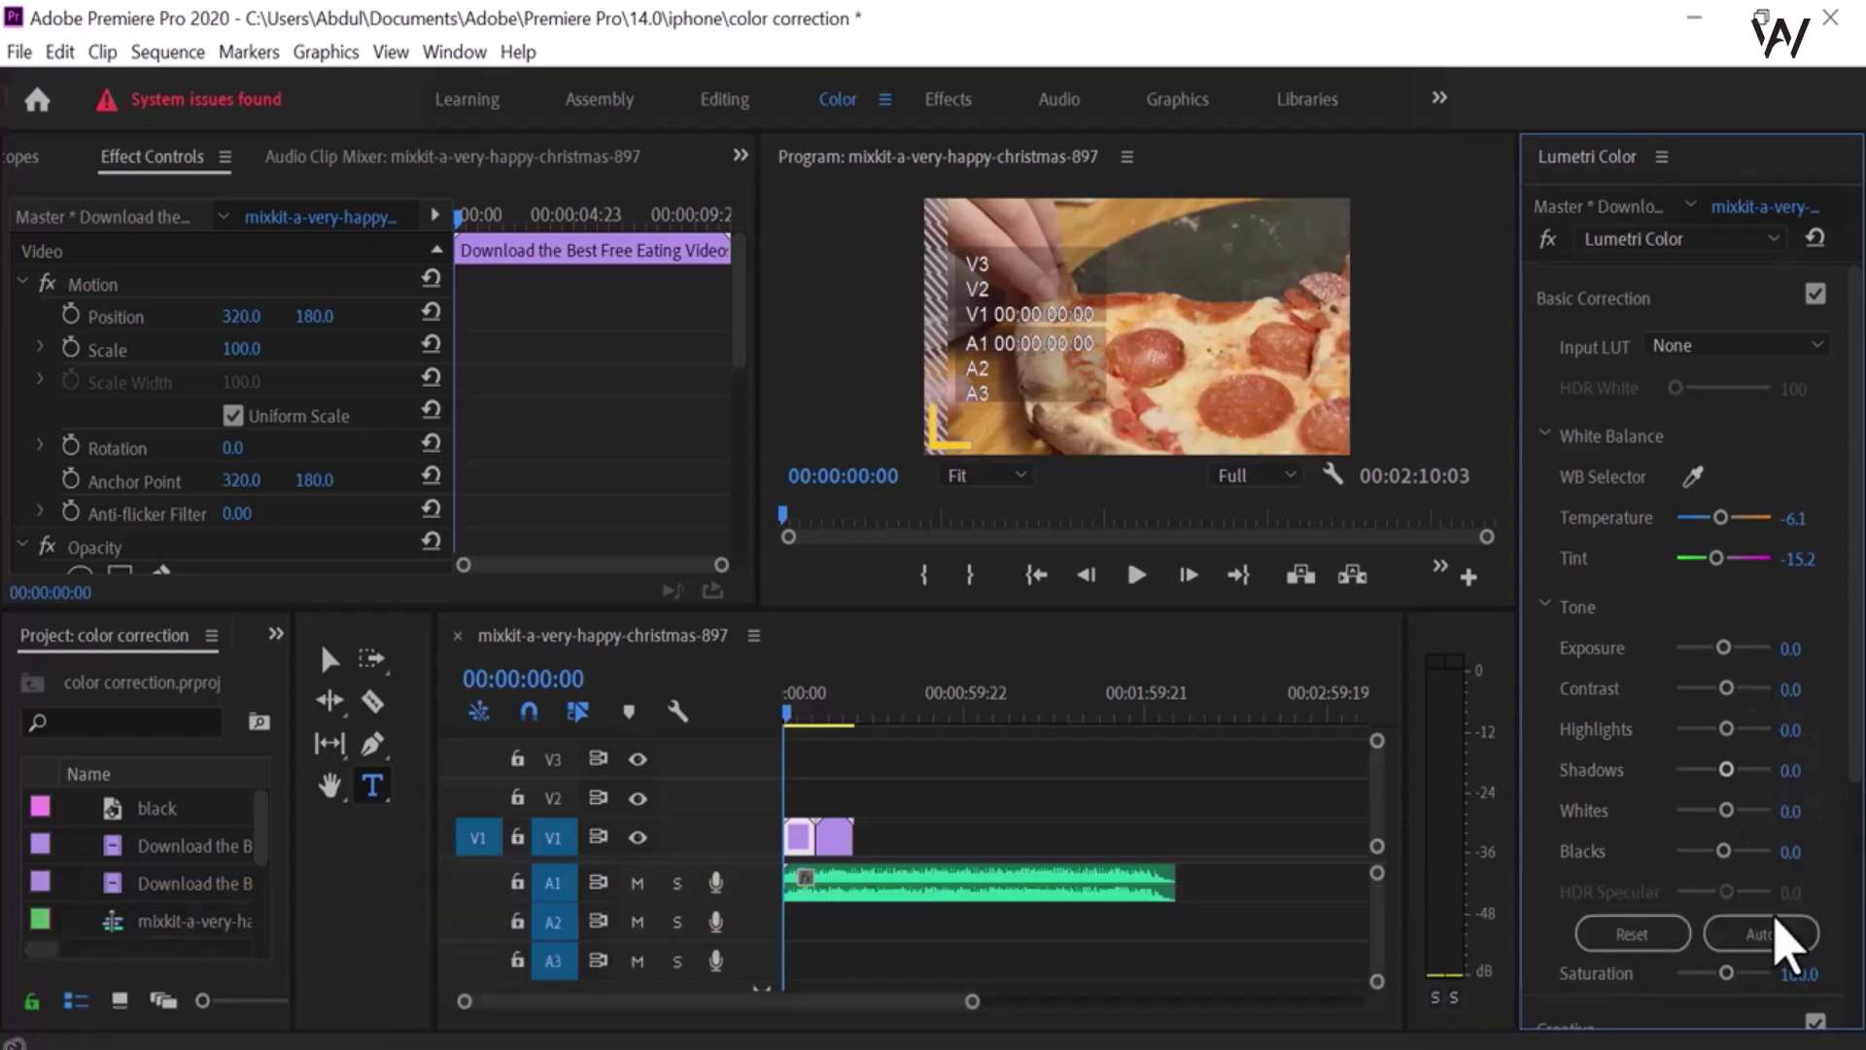
left_click(1767, 933)
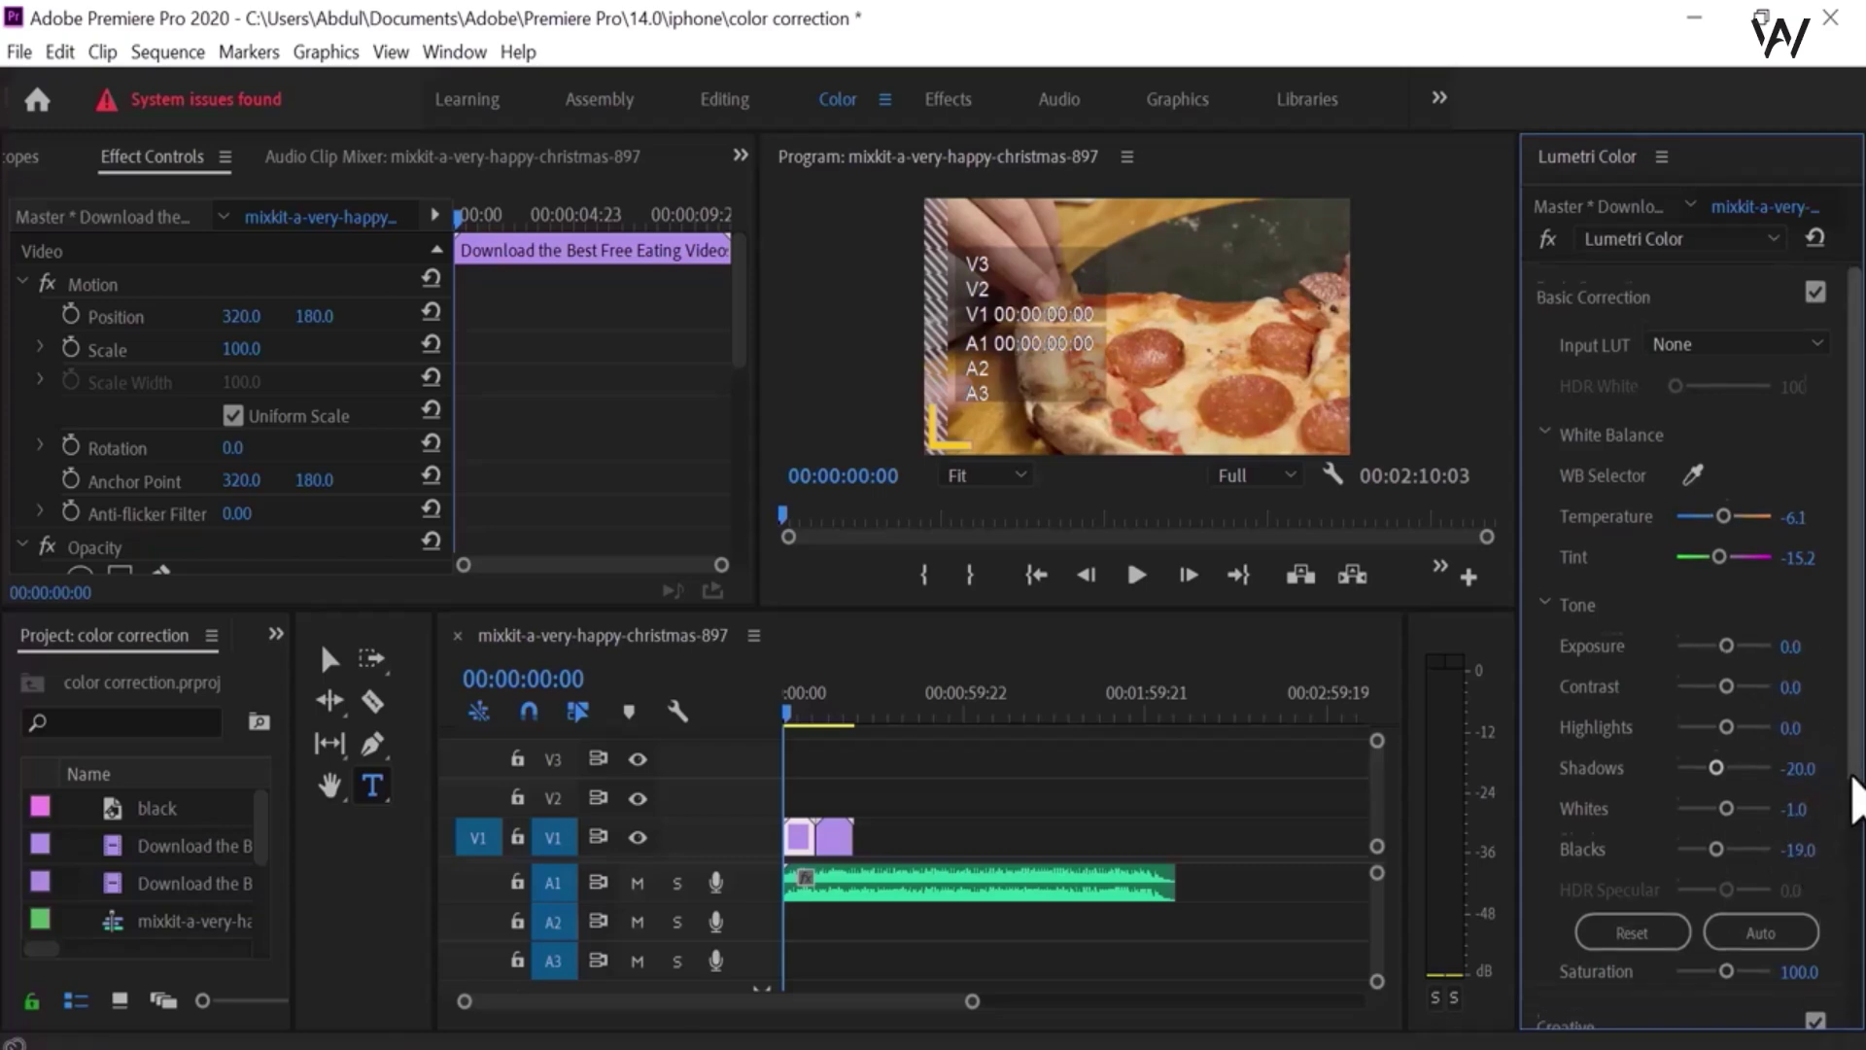
scroll(1852, 778, "down", 5)
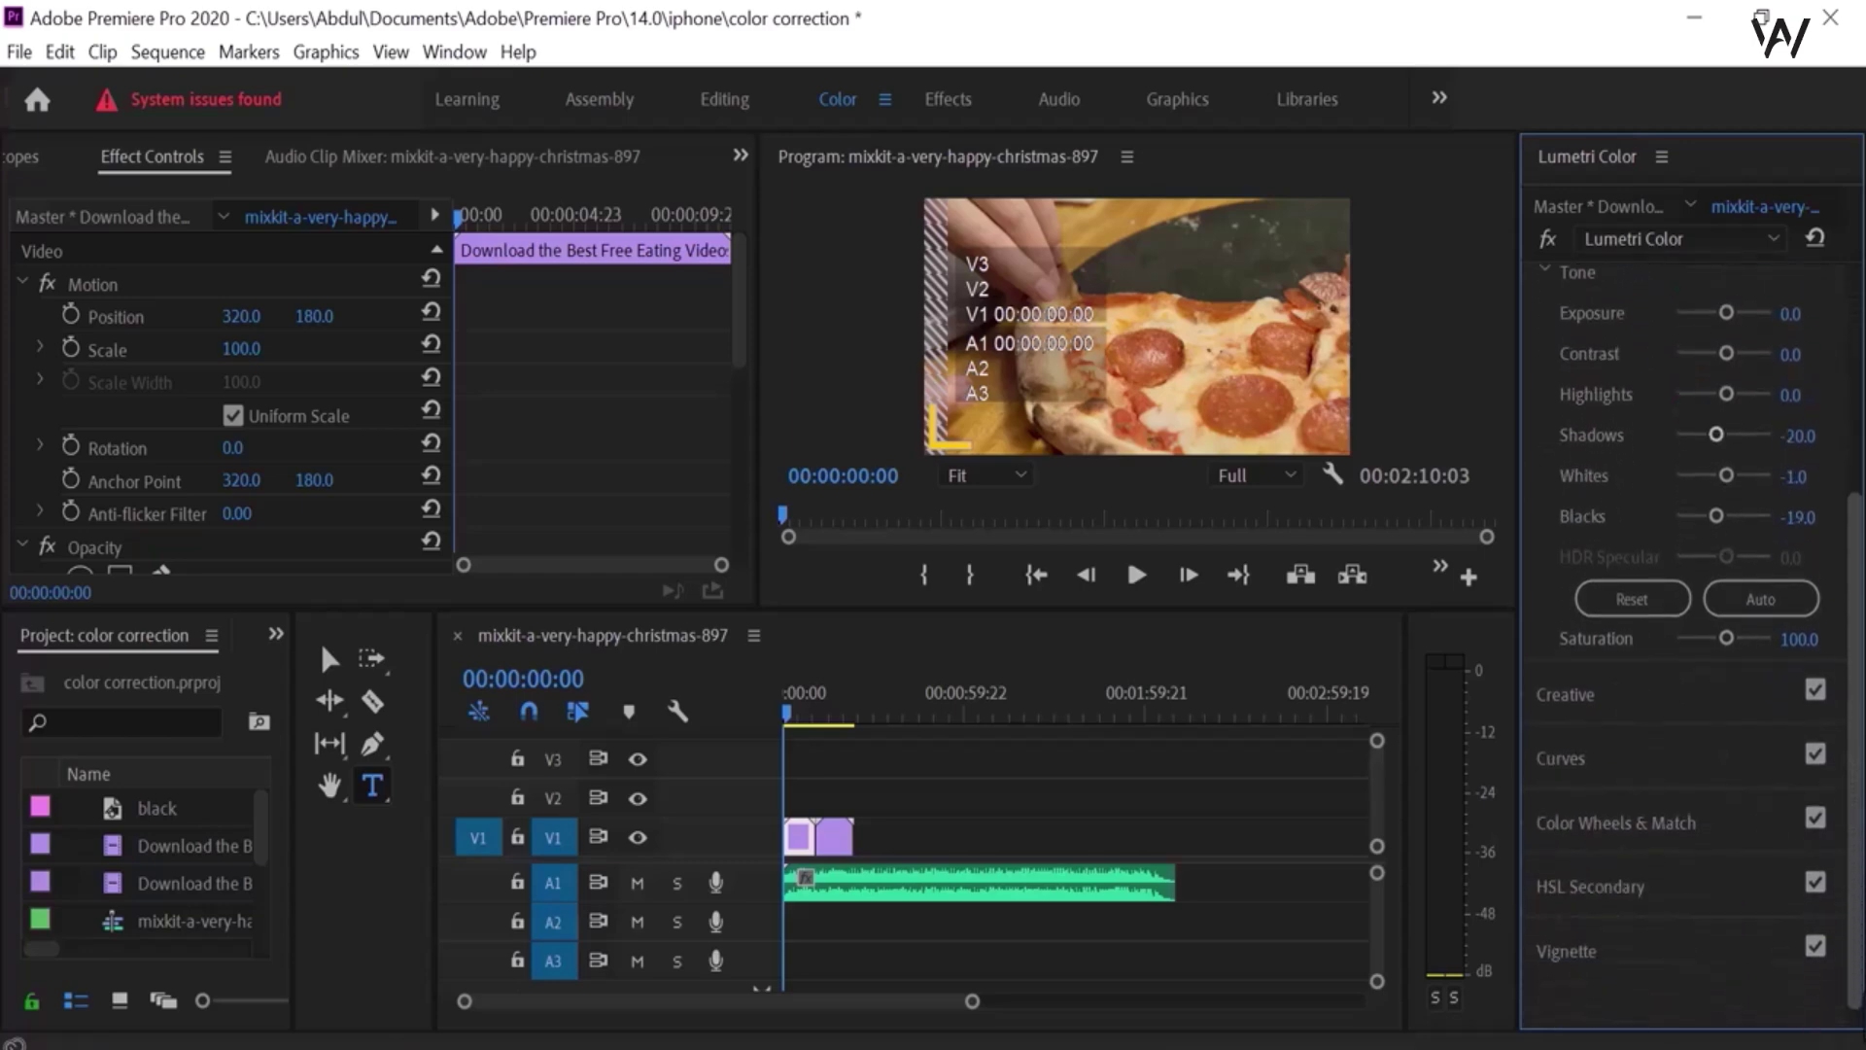
scroll(1853, 778, "down", 1)
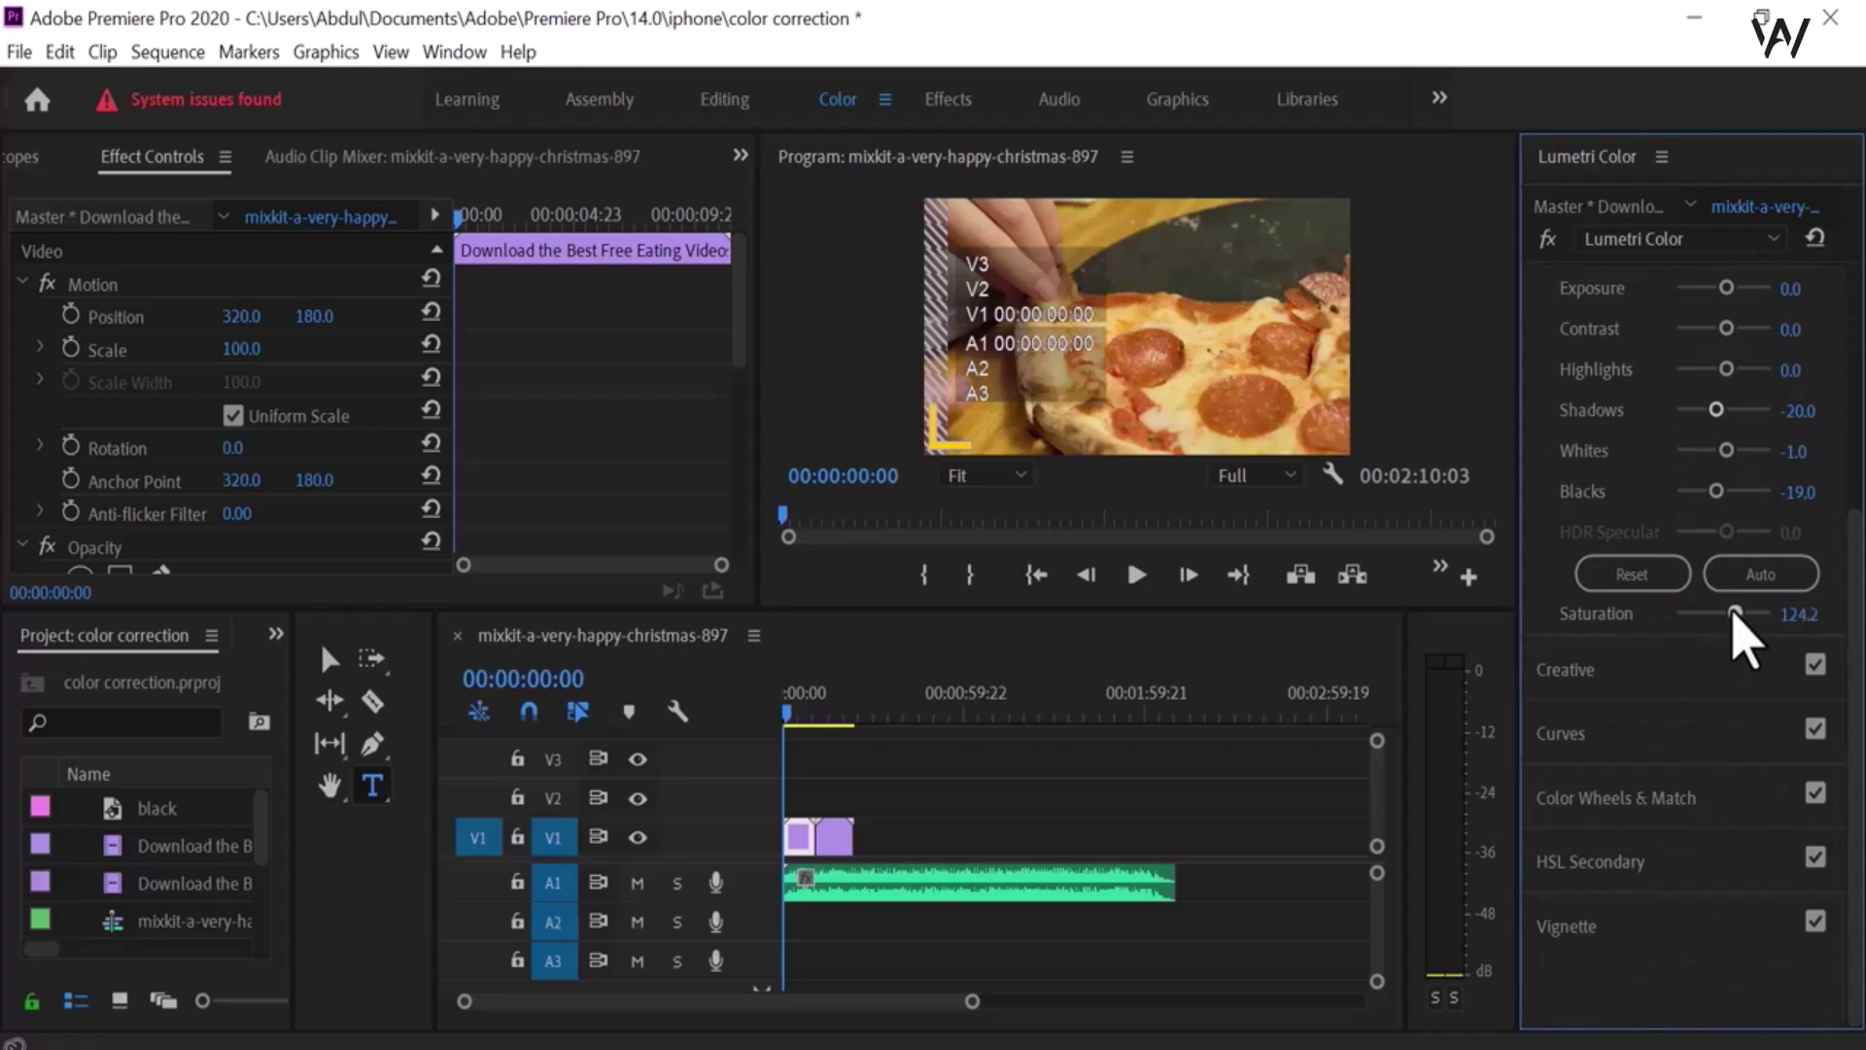
left_click_drag(1746, 612, 1724, 615)
In the Creative adjustments, set Faded Film to 51.5, Sharpen to 6.1 and Vibrance to 3.0
left_click(1603, 669)
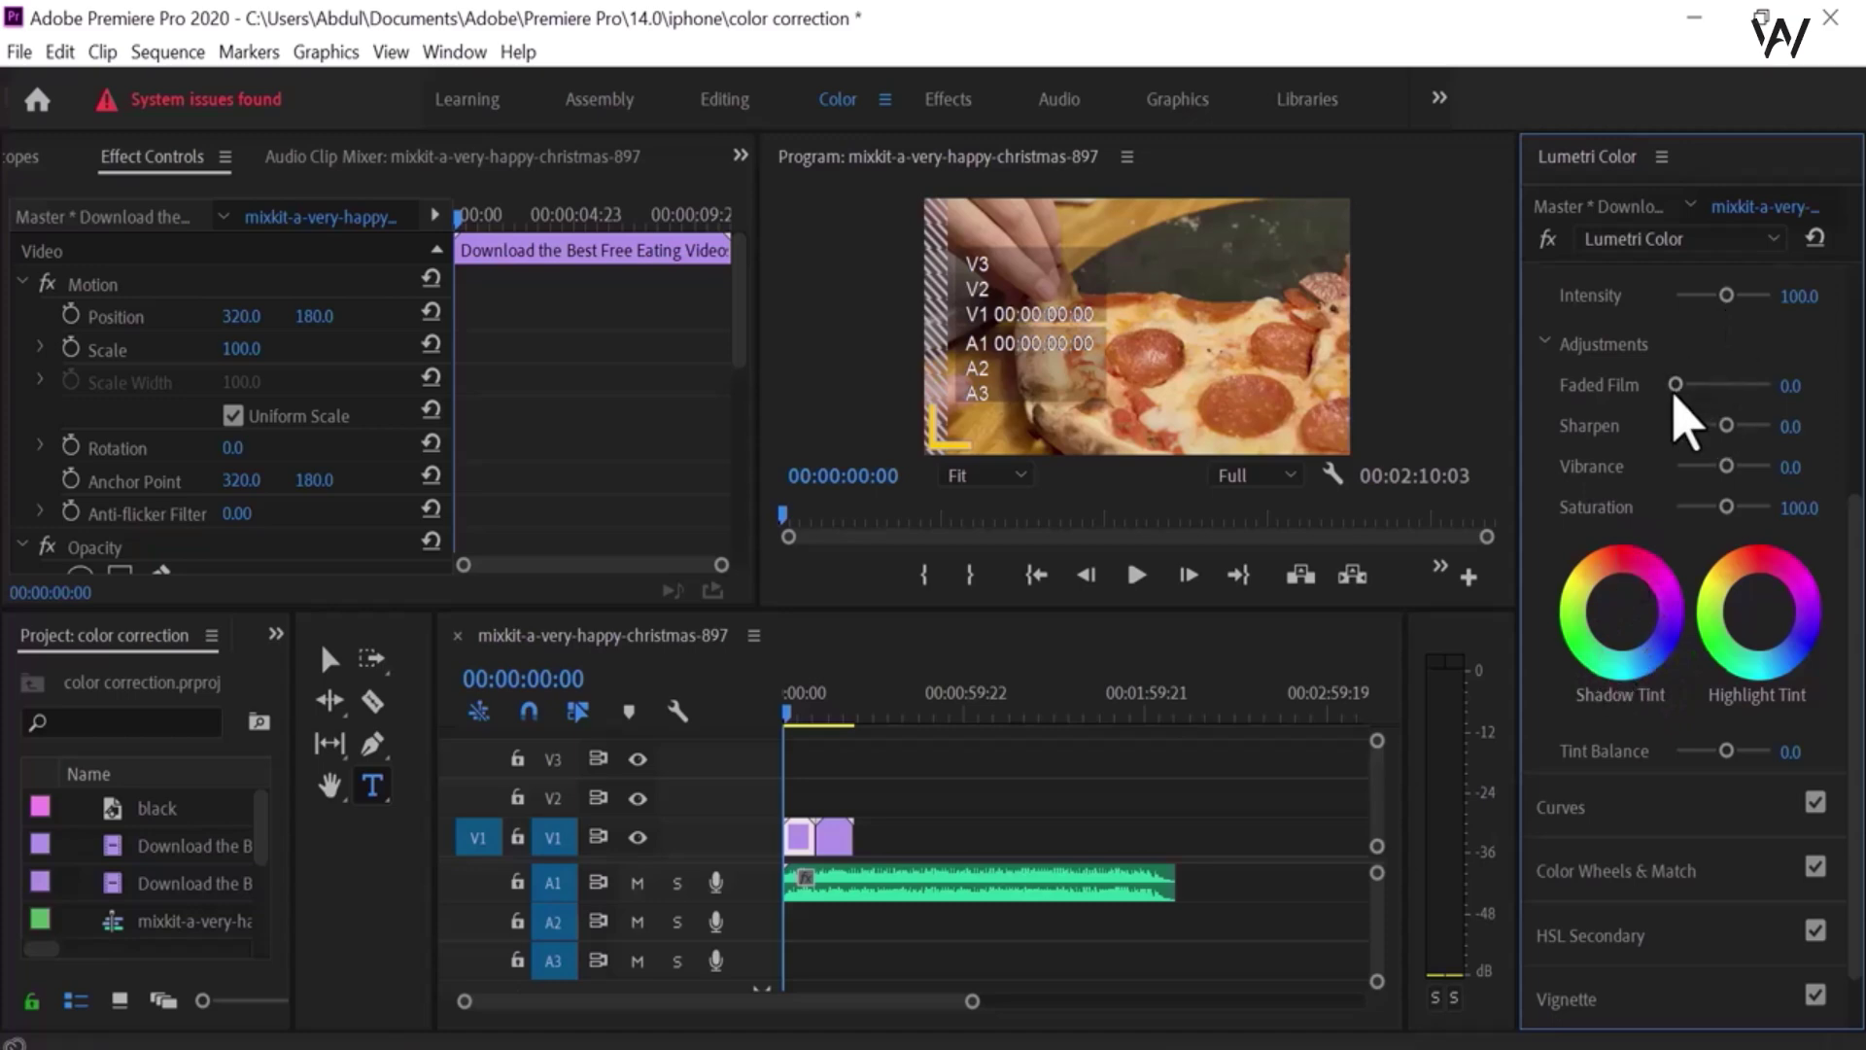
left_click_drag(1674, 384, 1728, 431)
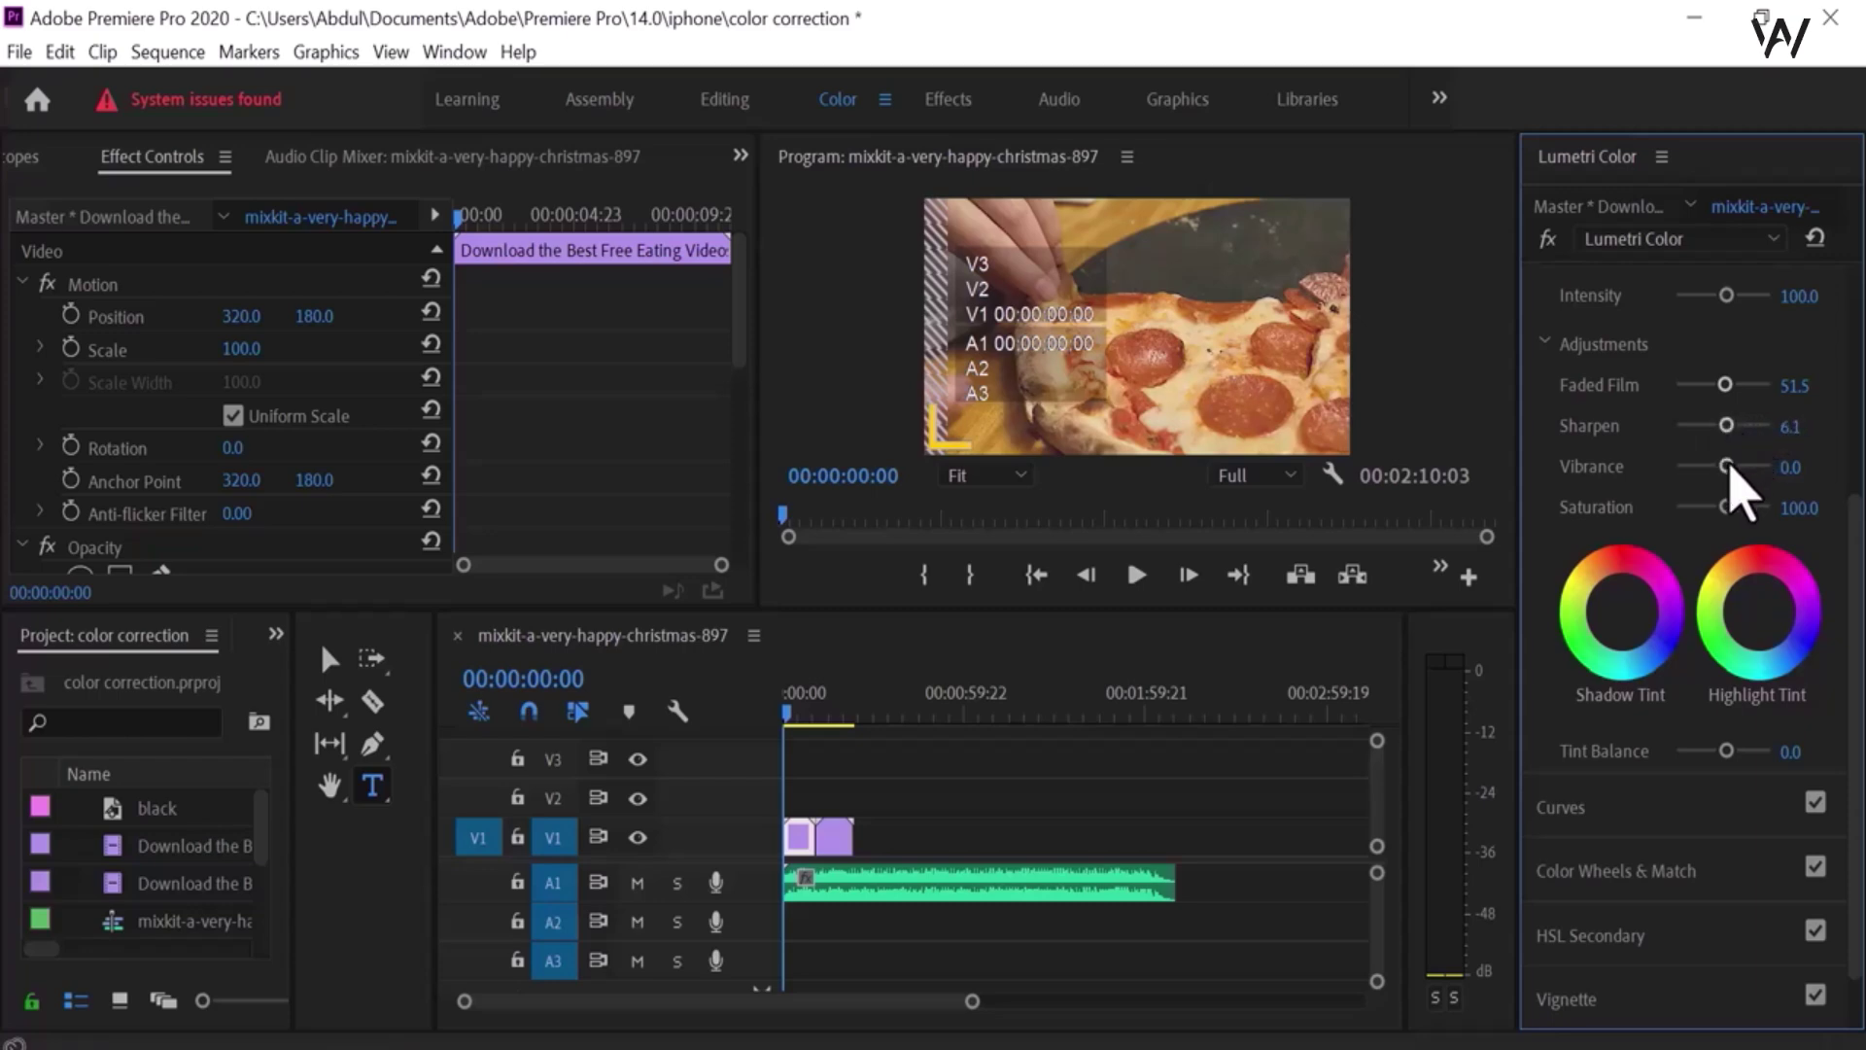
mouse_move(1732, 465)
left_mouse_down()
mouse_move(1749, 479)
mouse_move(1678, 490)
mouse_move(1781, 477)
mouse_move(1726, 474)
left_mouse_up()
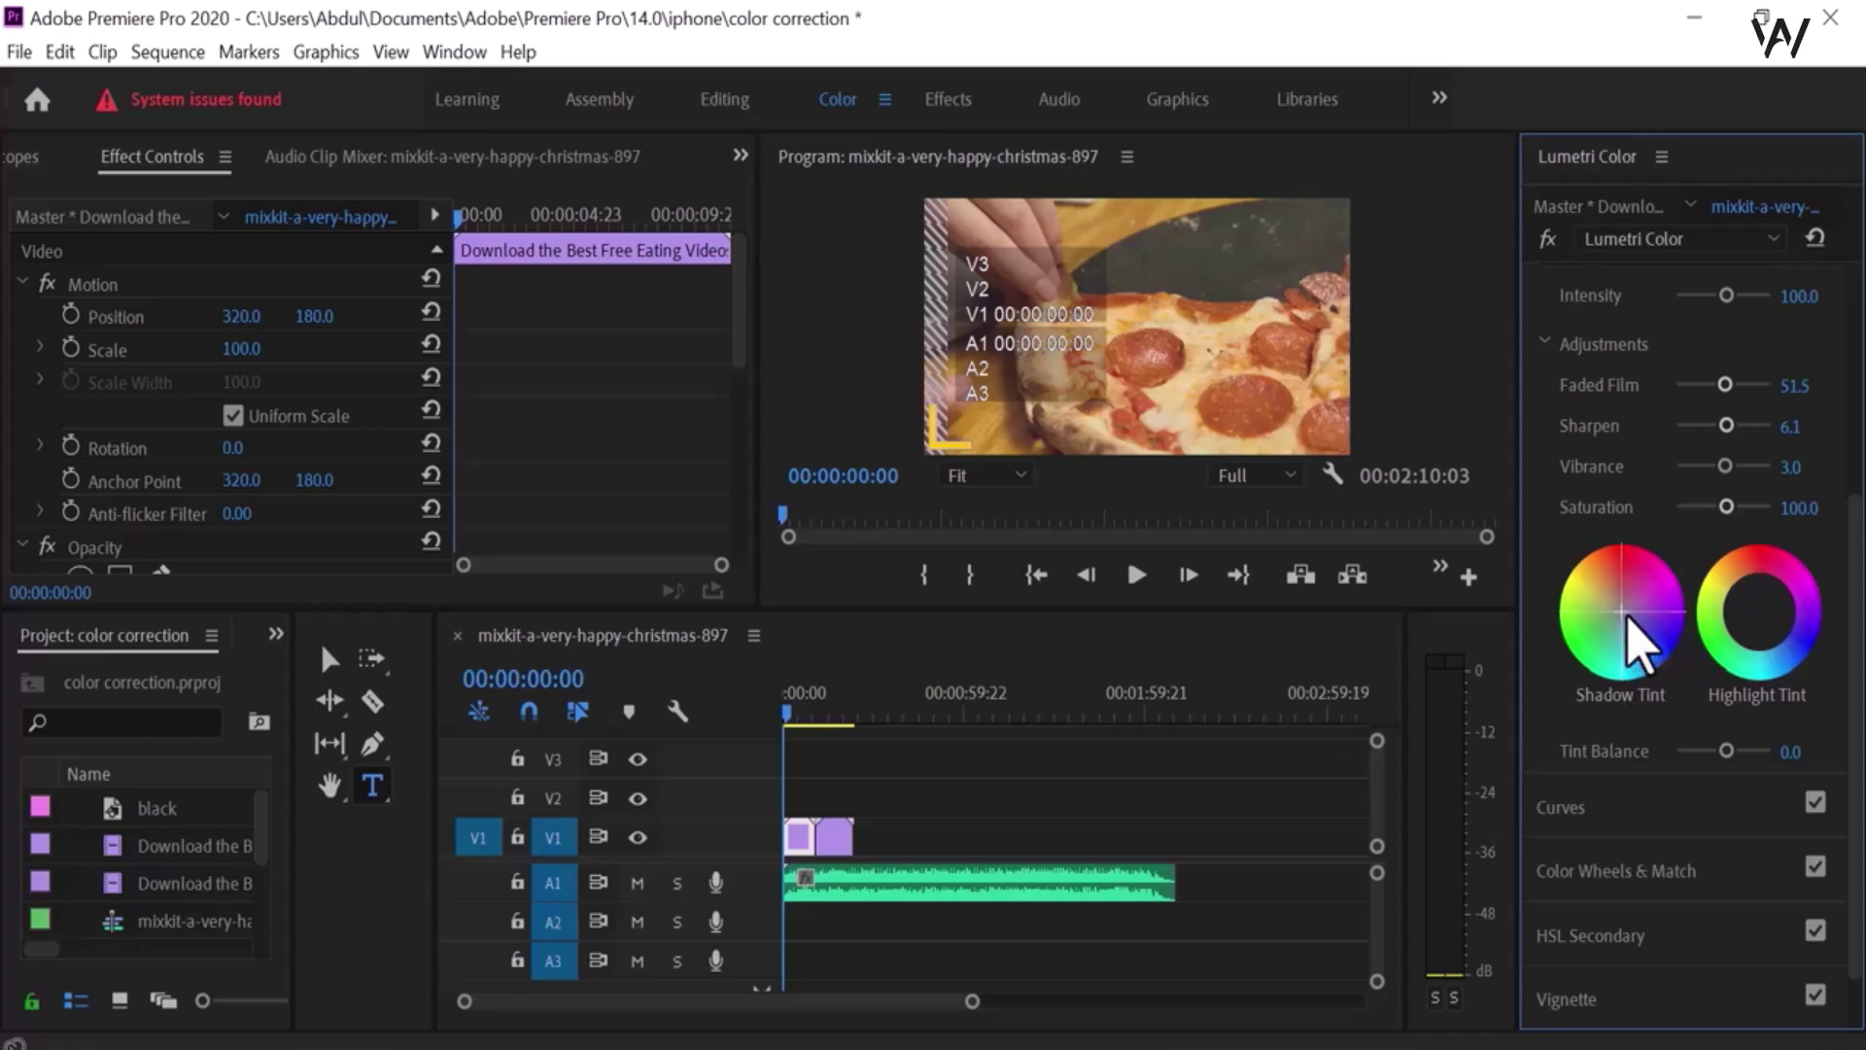
Shift the clip's Shadow Tint toward blue and adjust its Highlight Tint
left_click_drag(1674, 612, 1662, 620)
left_click_drag(1658, 588, 1575, 577)
left_click(1647, 629)
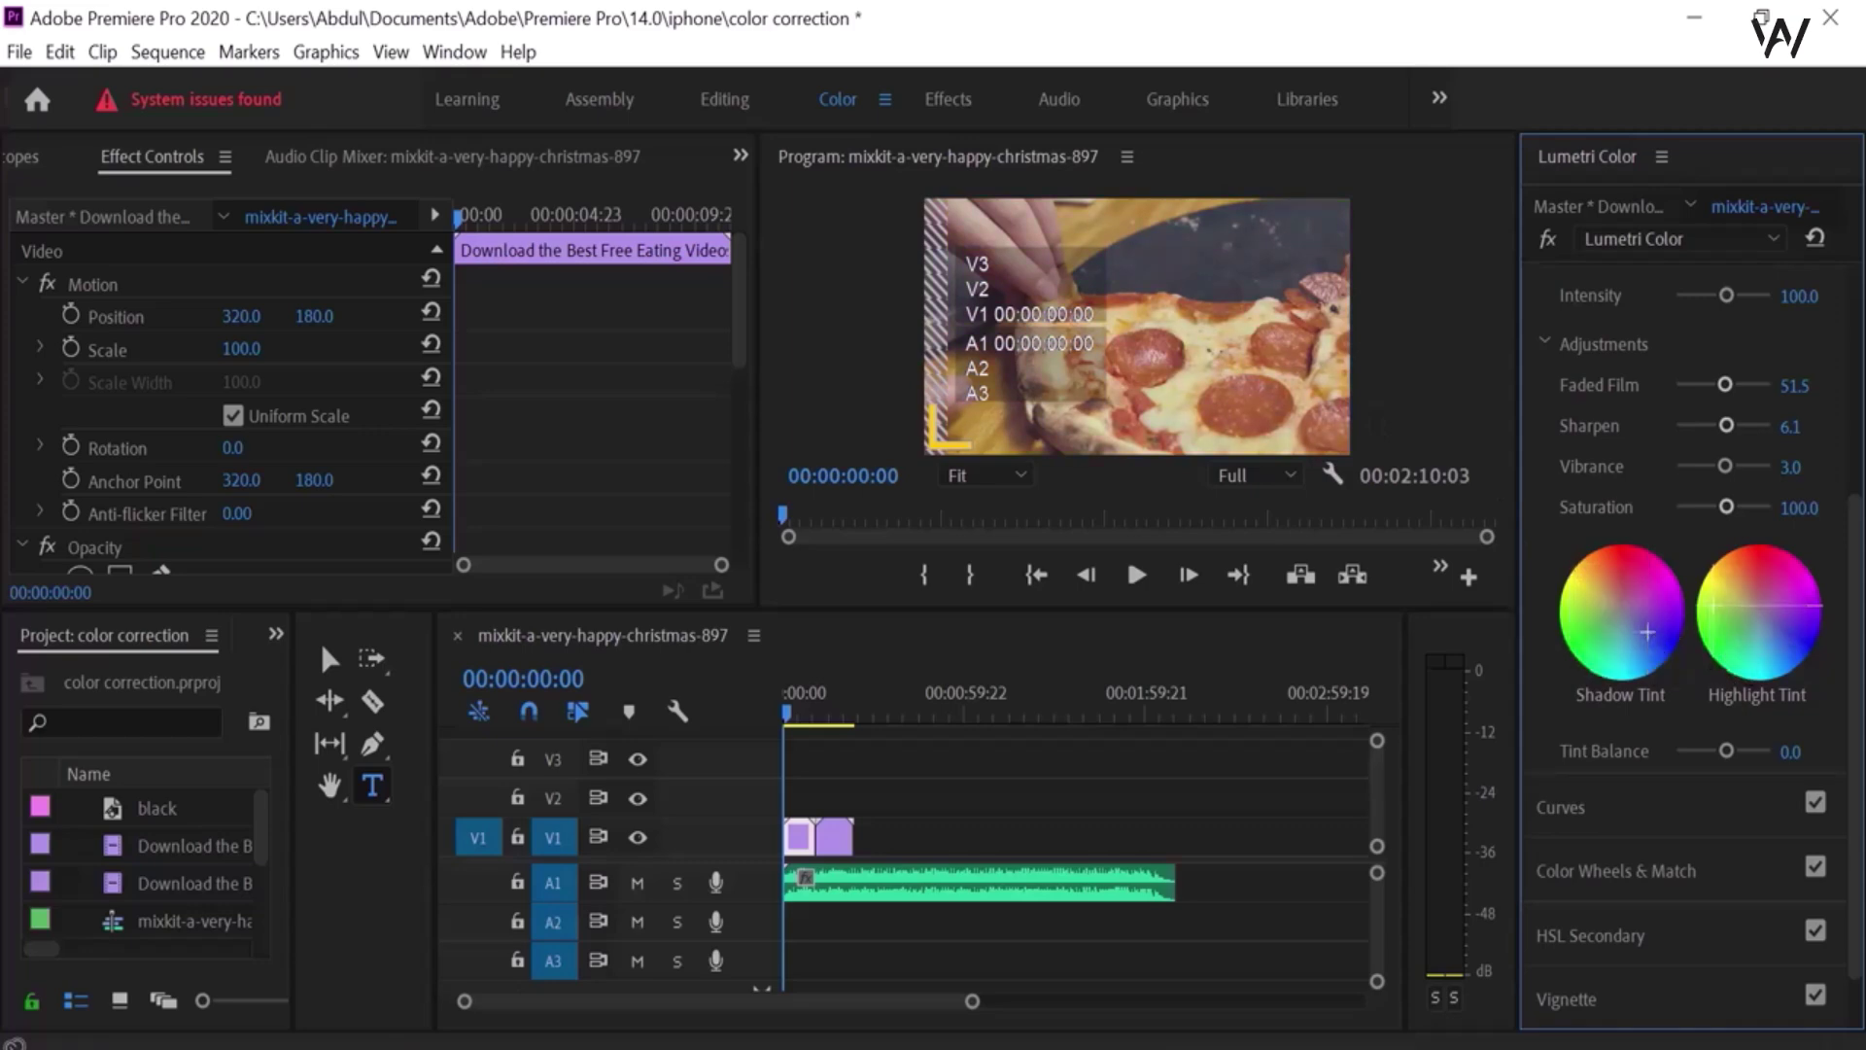
left_click_drag(1752, 637, 1755, 638)
Open the Curves section and look through its RGB and hue saturation curves
left_click(1586, 805)
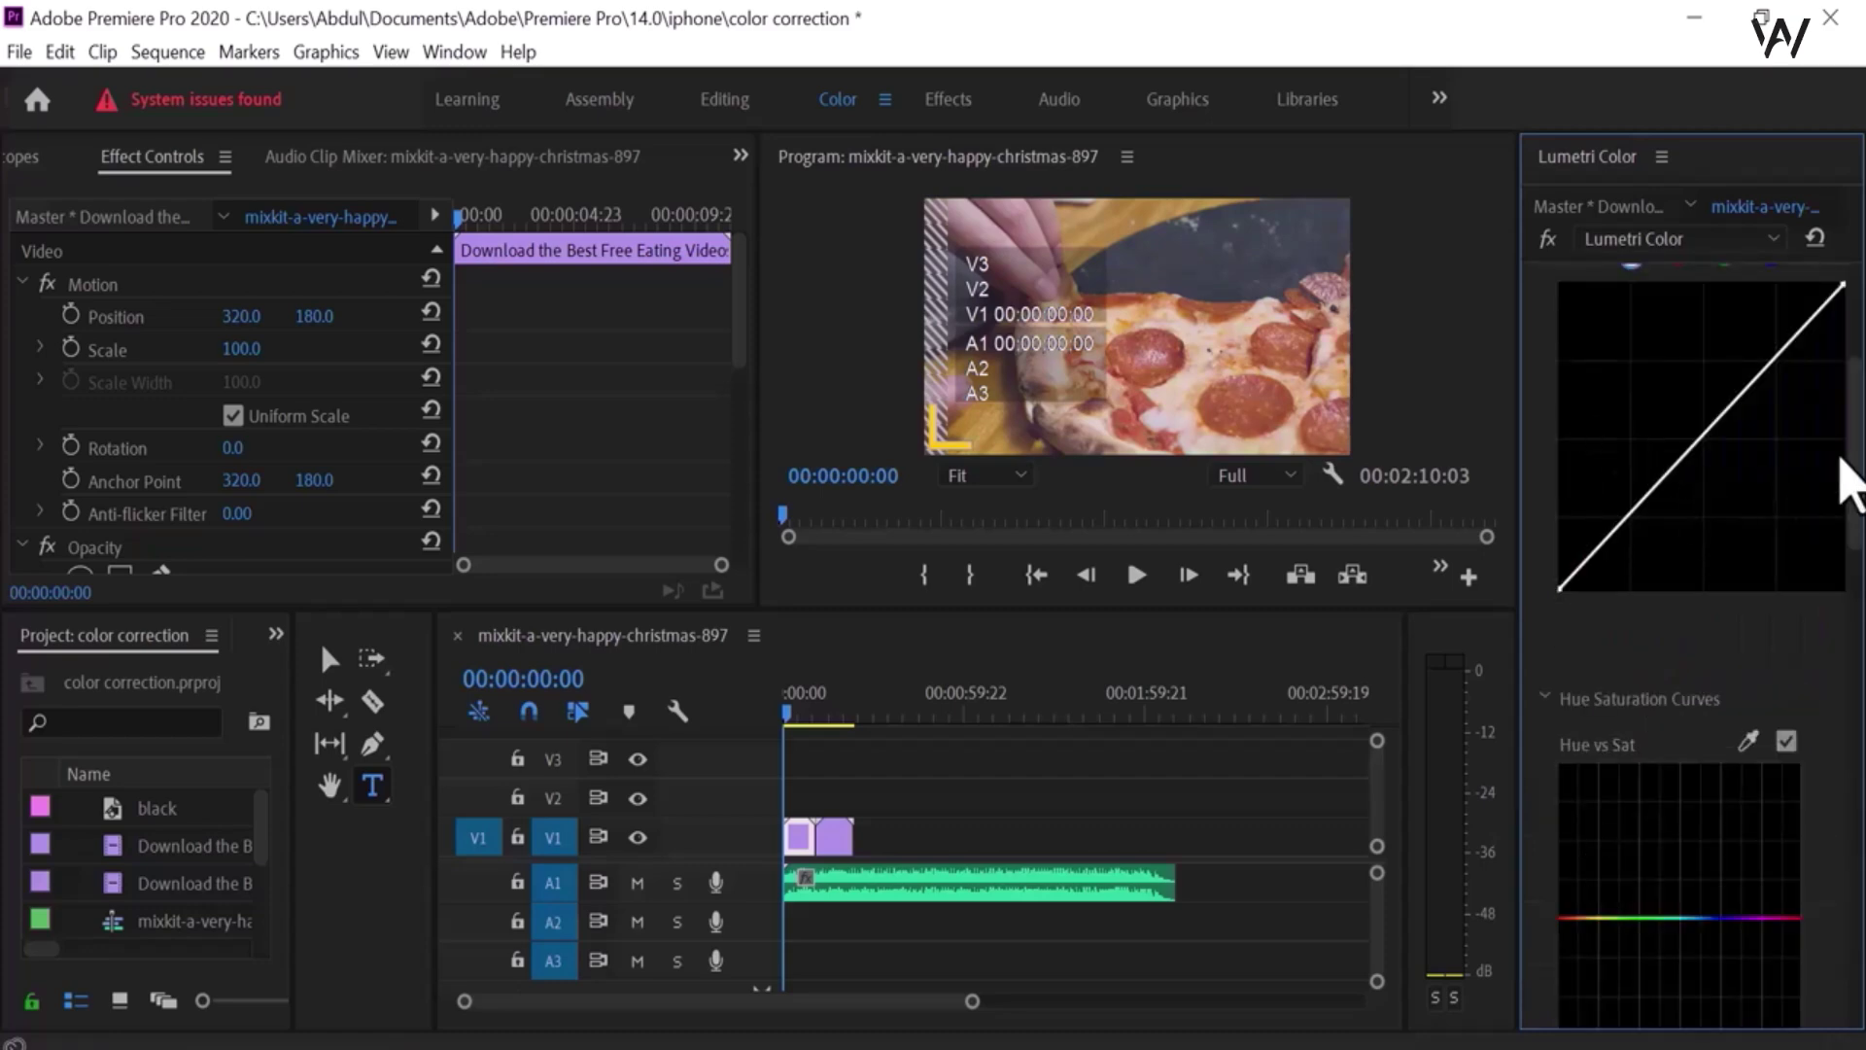
scroll(1857, 481, "up", 4)
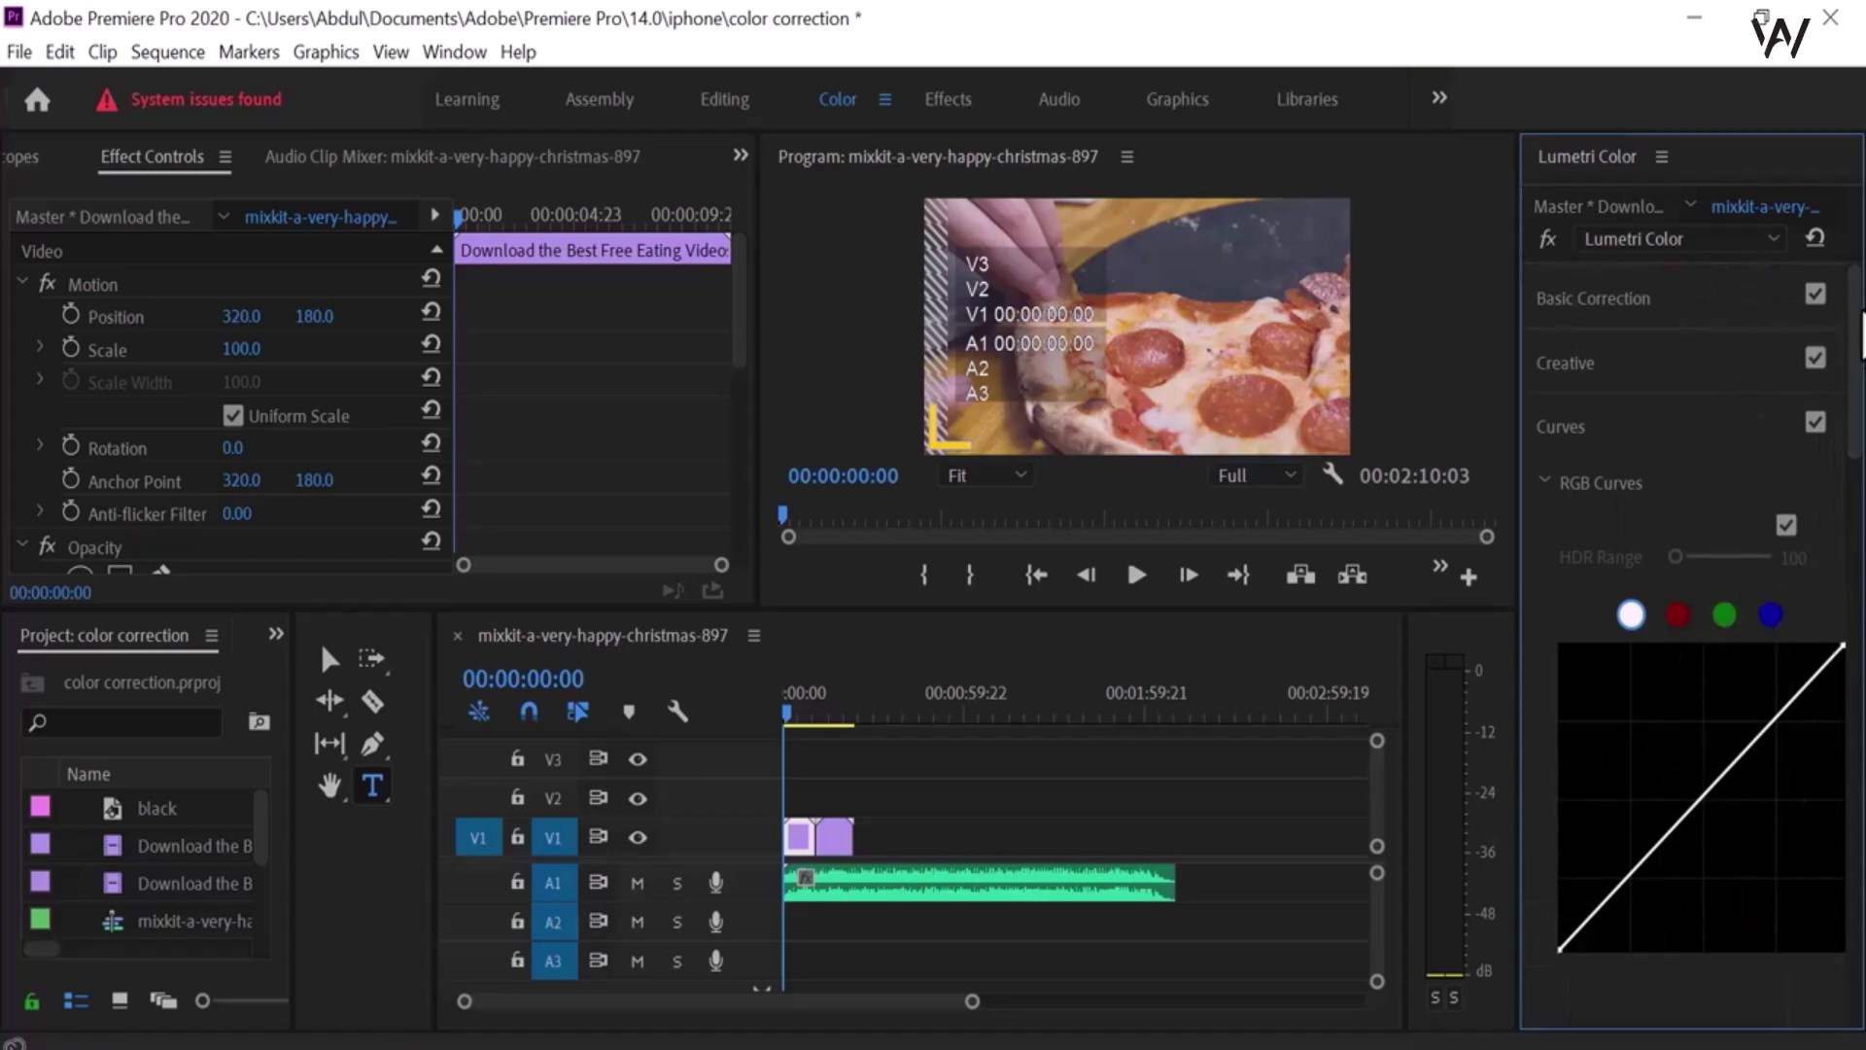
left_click_drag(1858, 345, 1858, 924)
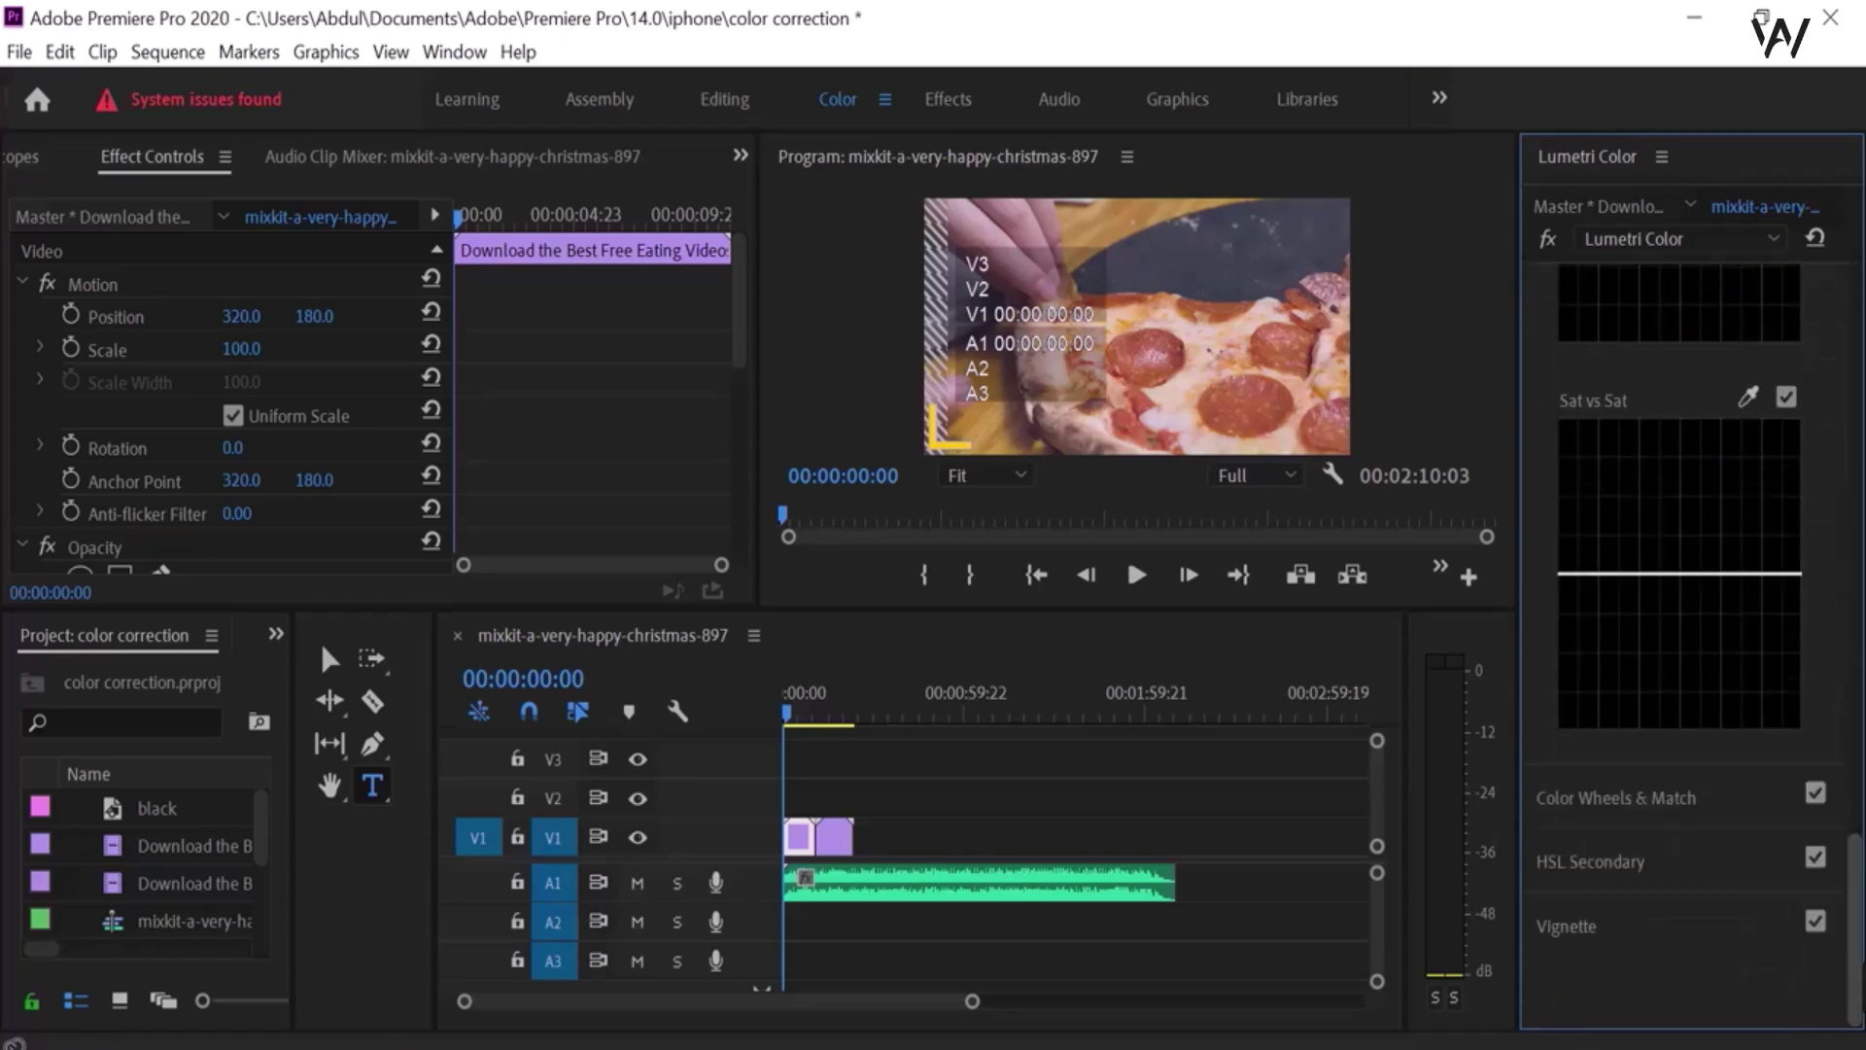
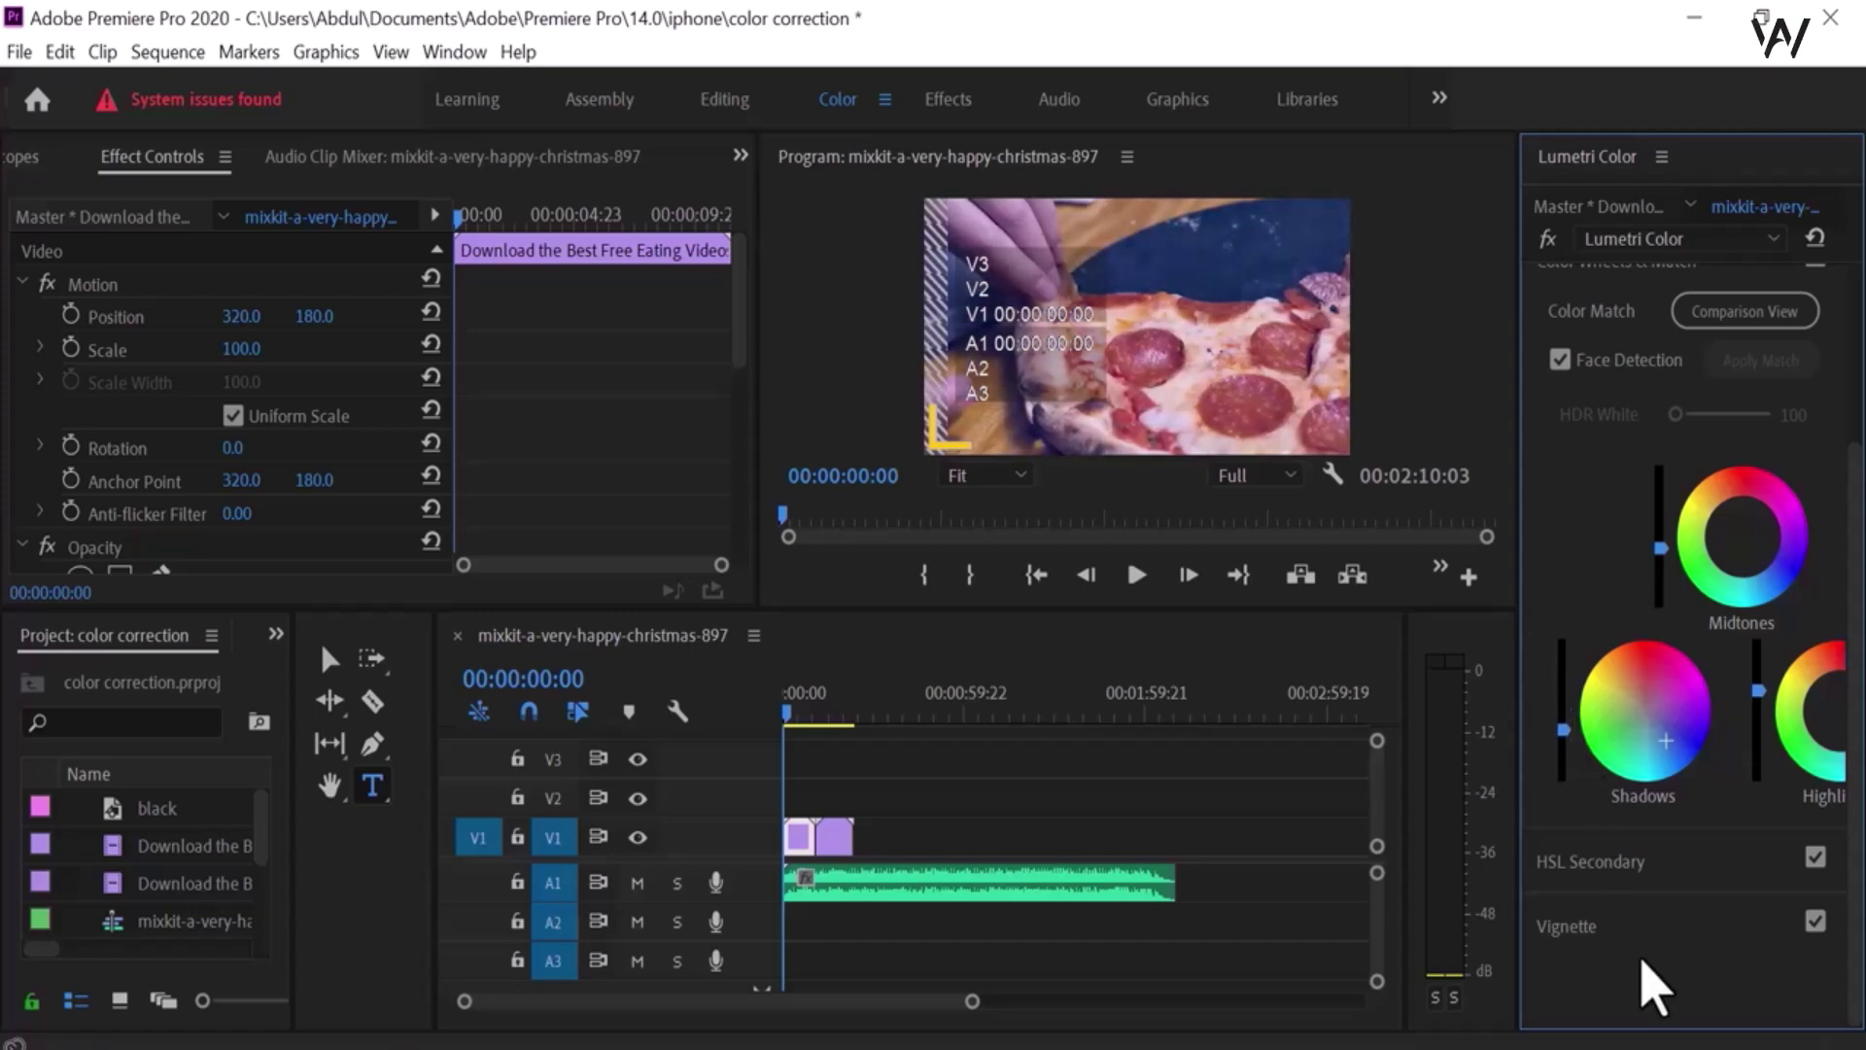
Try the yellow and red key colors in HSL Secondary and raise the slider beside its correction wheel
left_click(1609, 865)
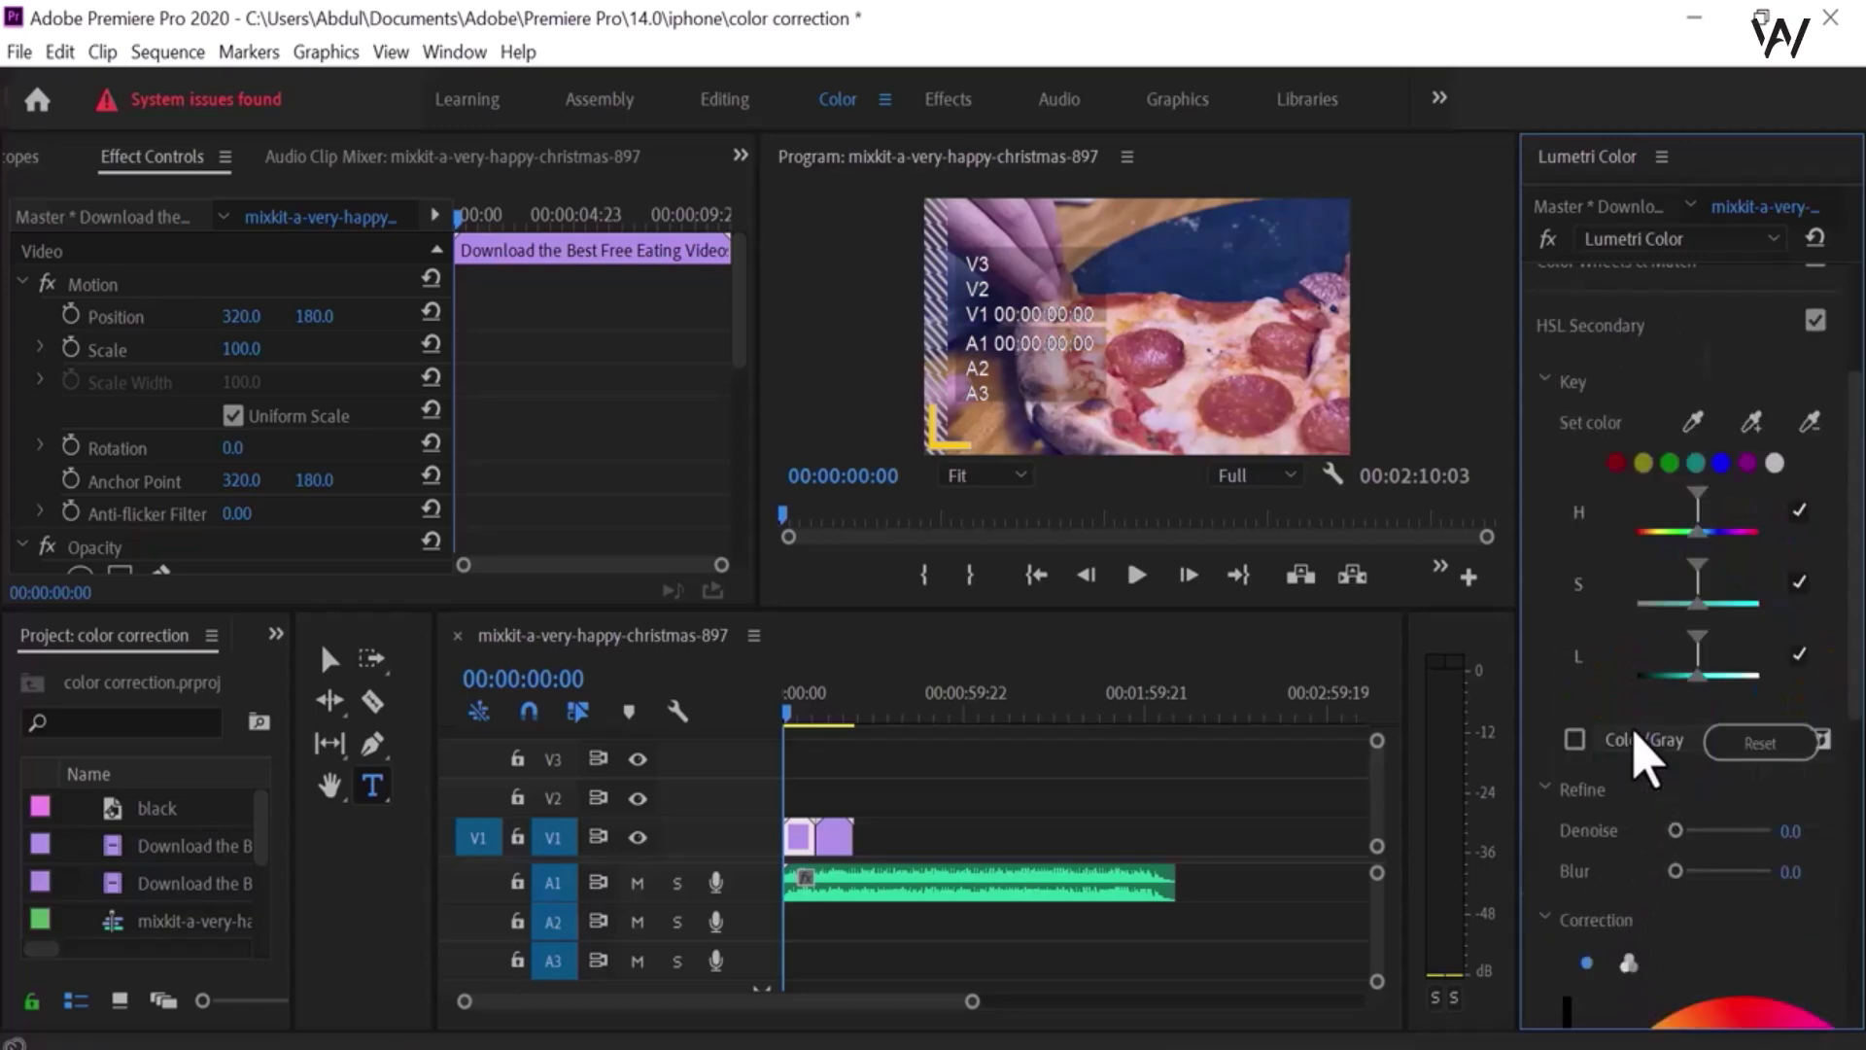
left_click(1642, 462)
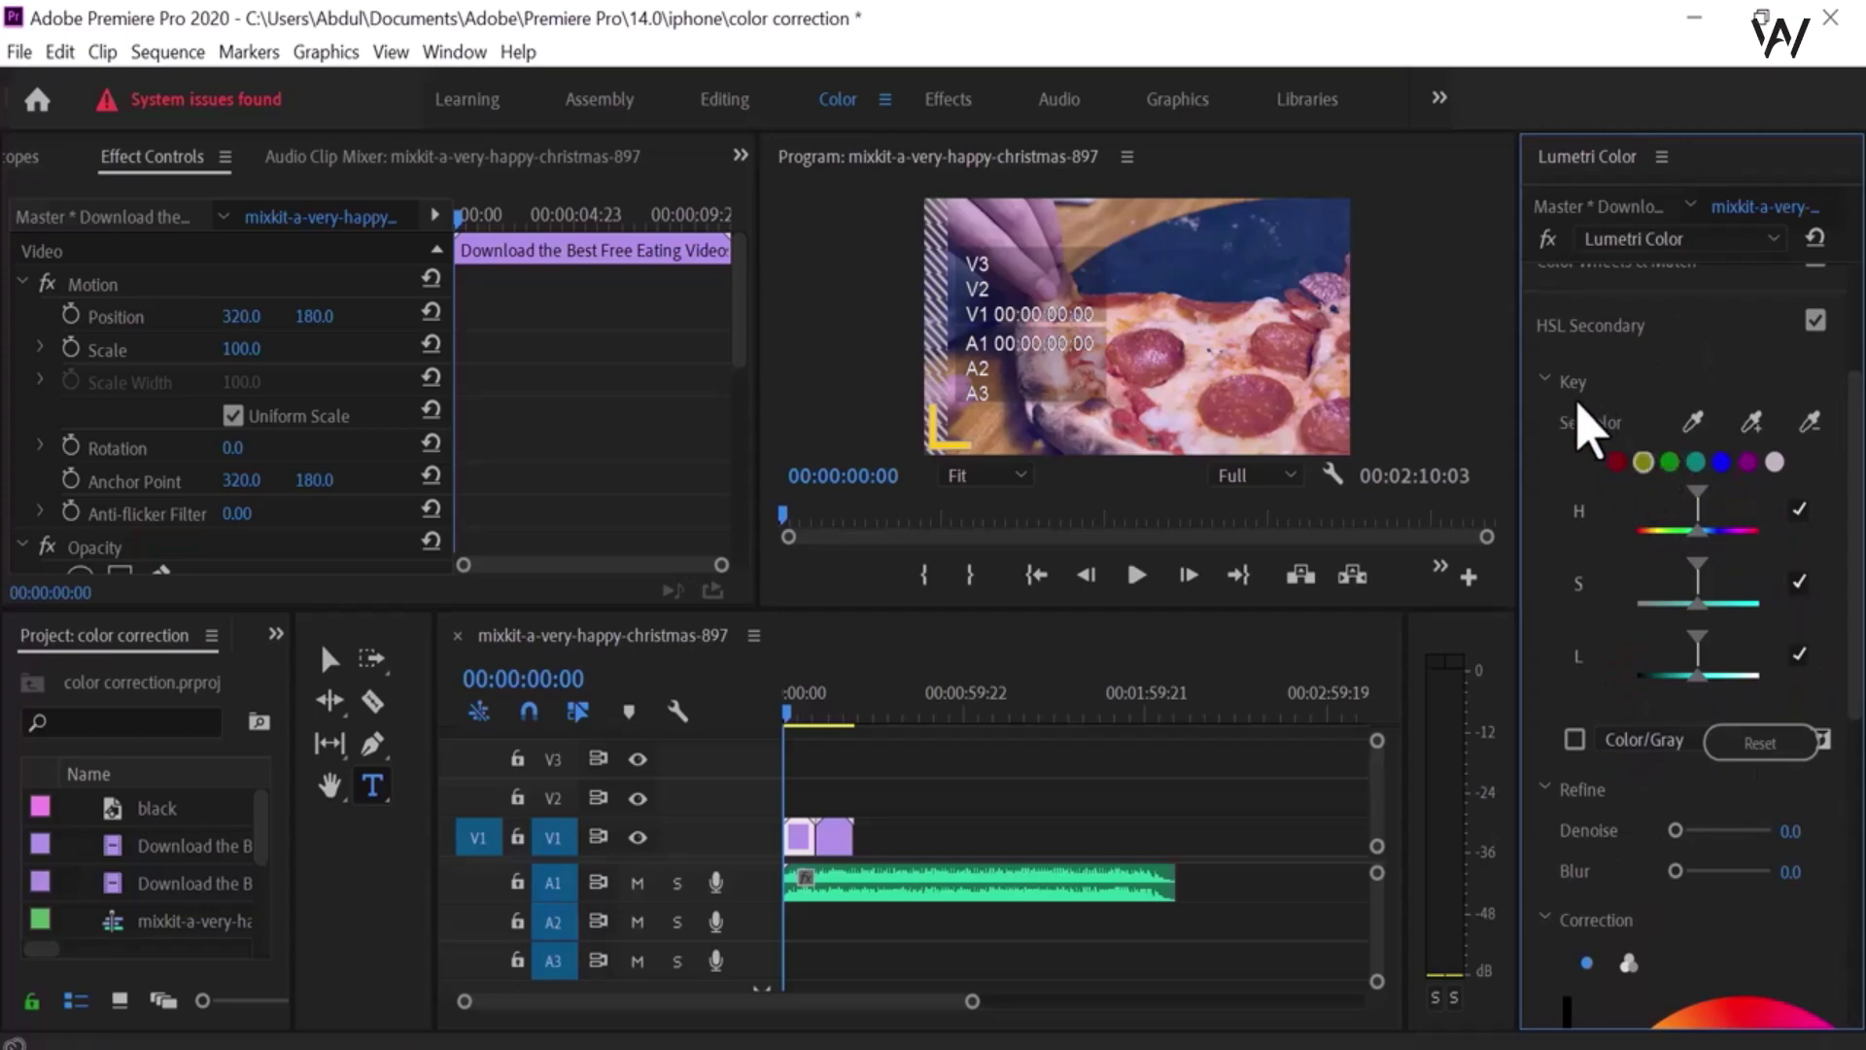
left_click(1618, 463)
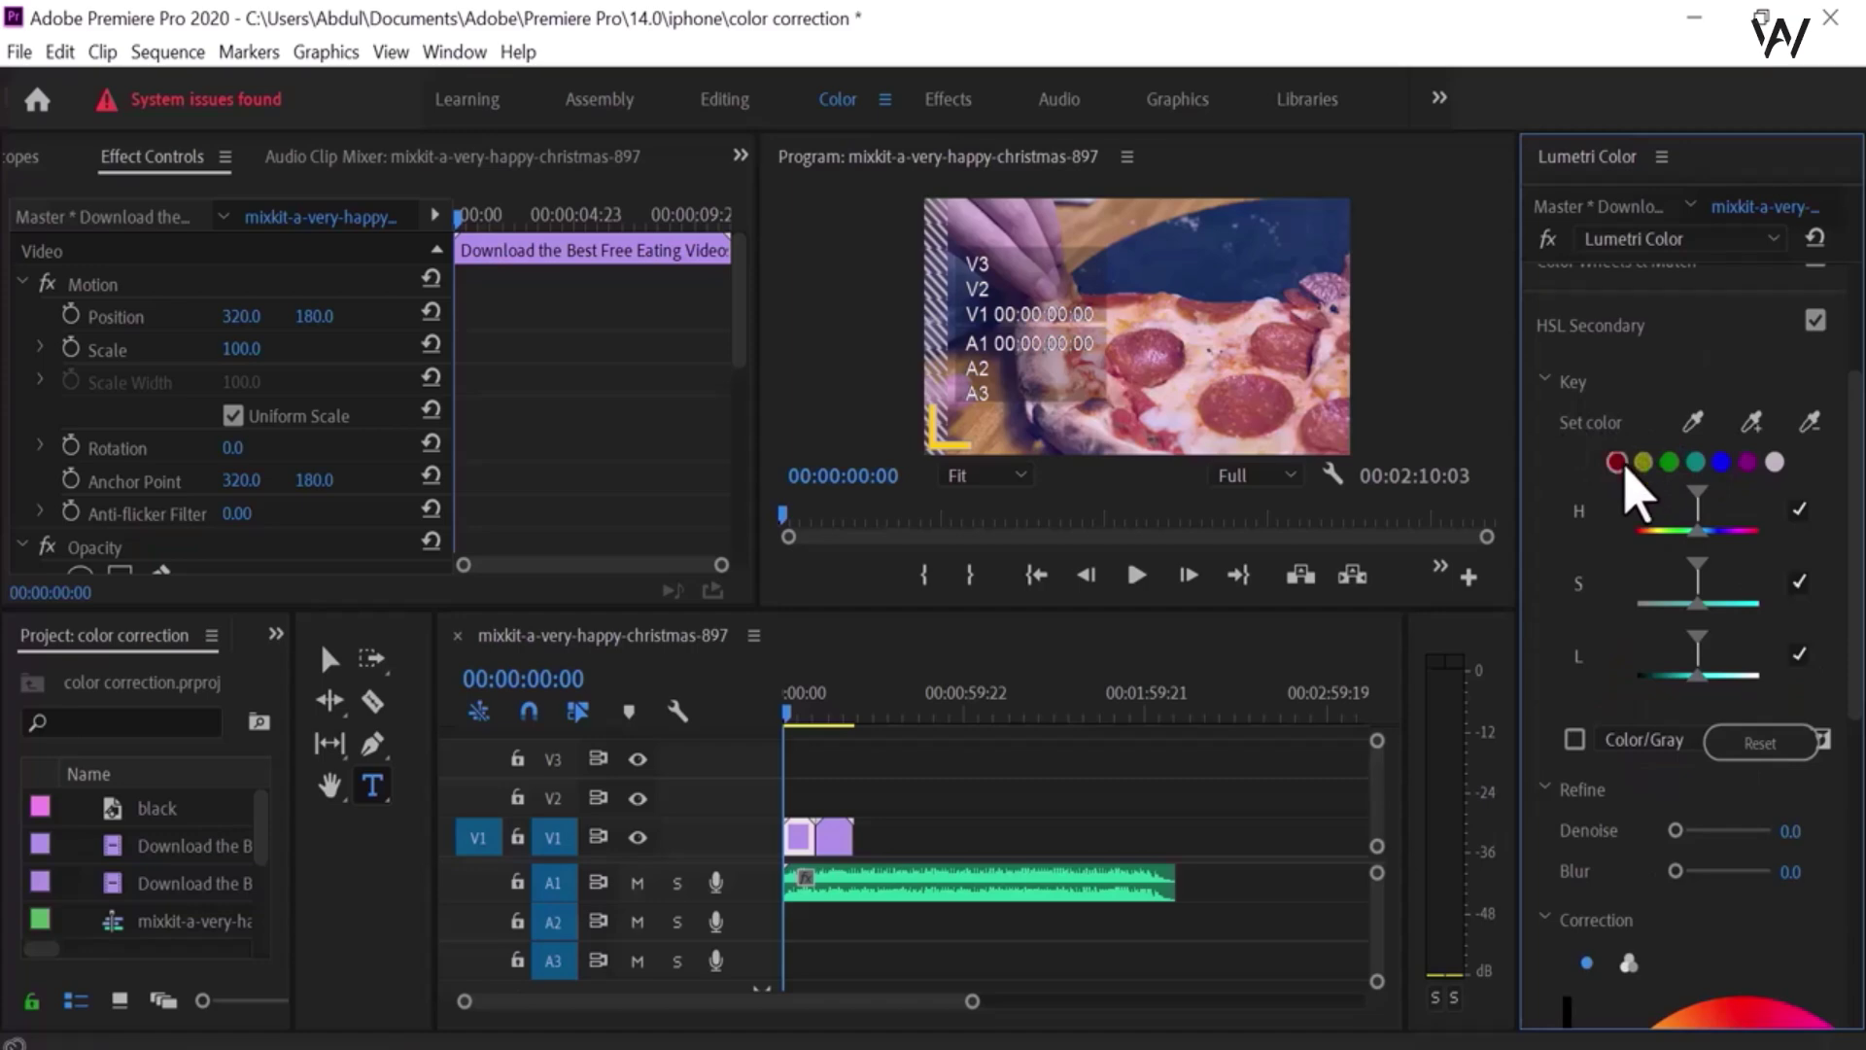
left_click(1641, 466)
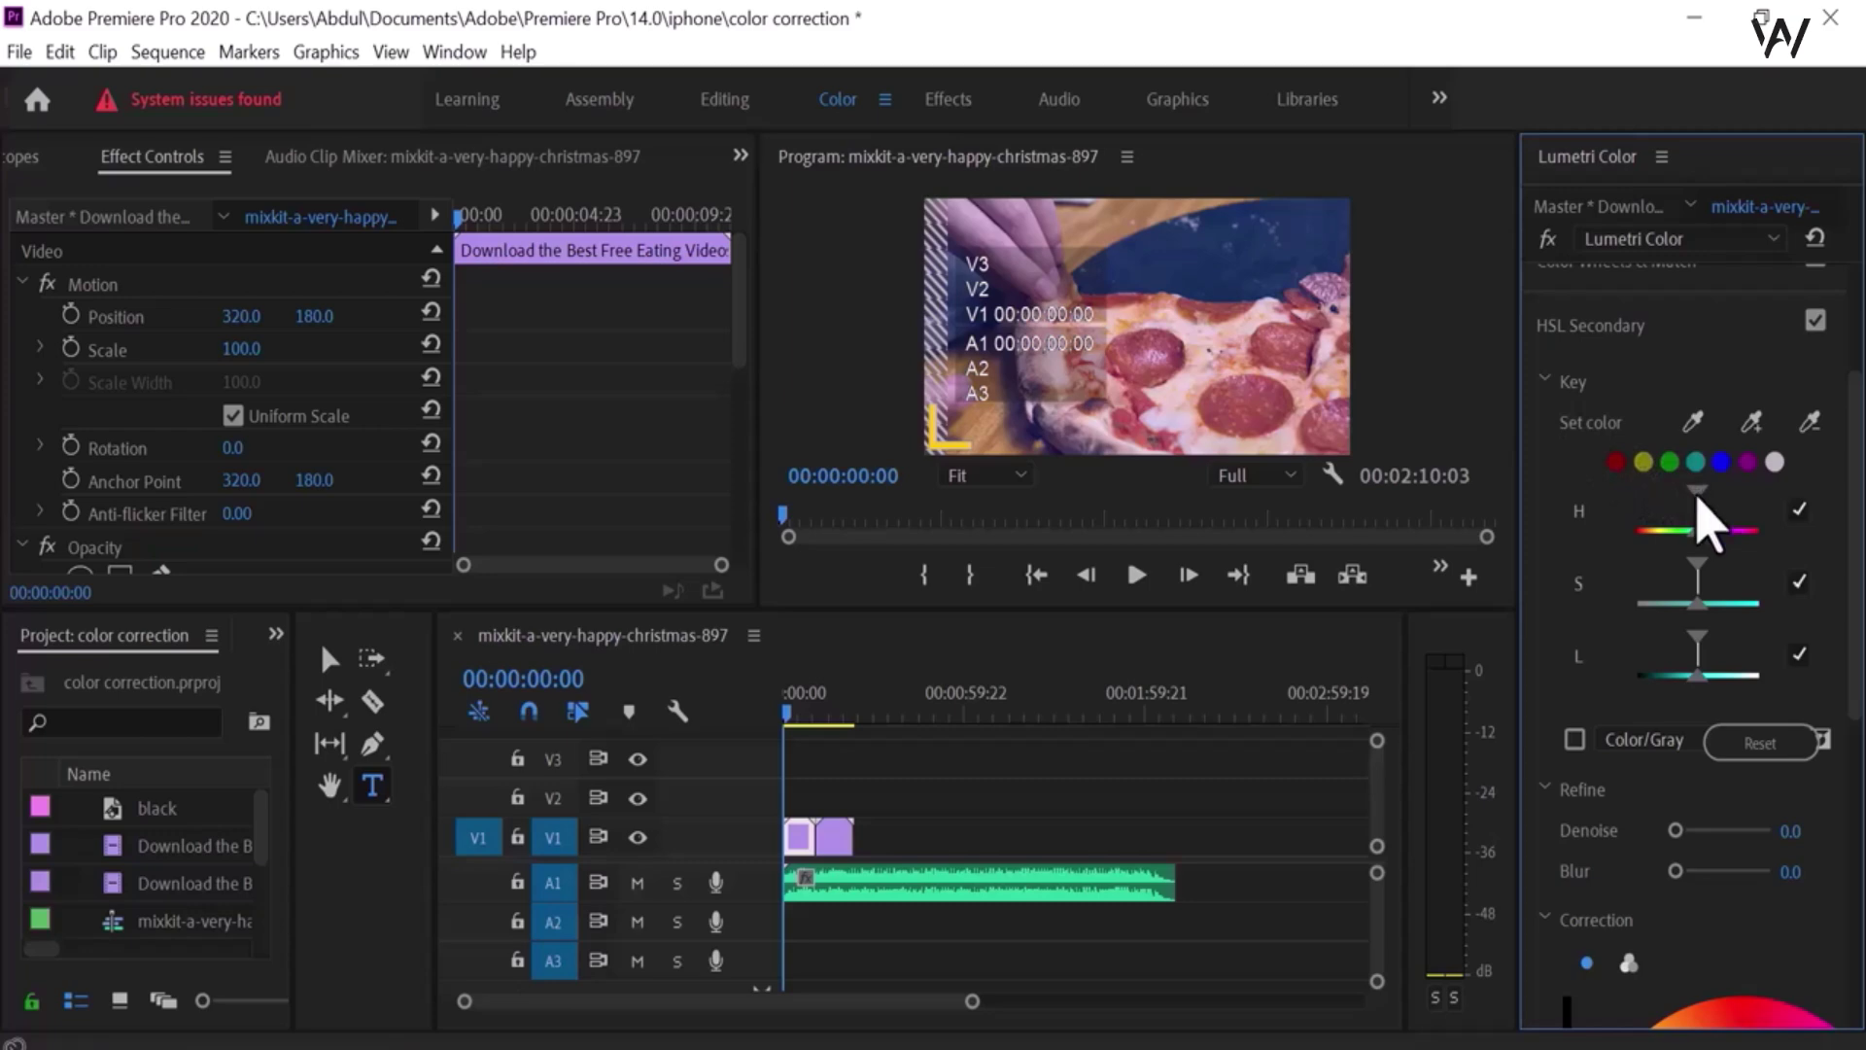
mouse_move(1641, 567)
left_mouse_down()
mouse_move(1692, 559)
mouse_move(1643, 567)
mouse_move(1646, 542)
left_mouse_up()
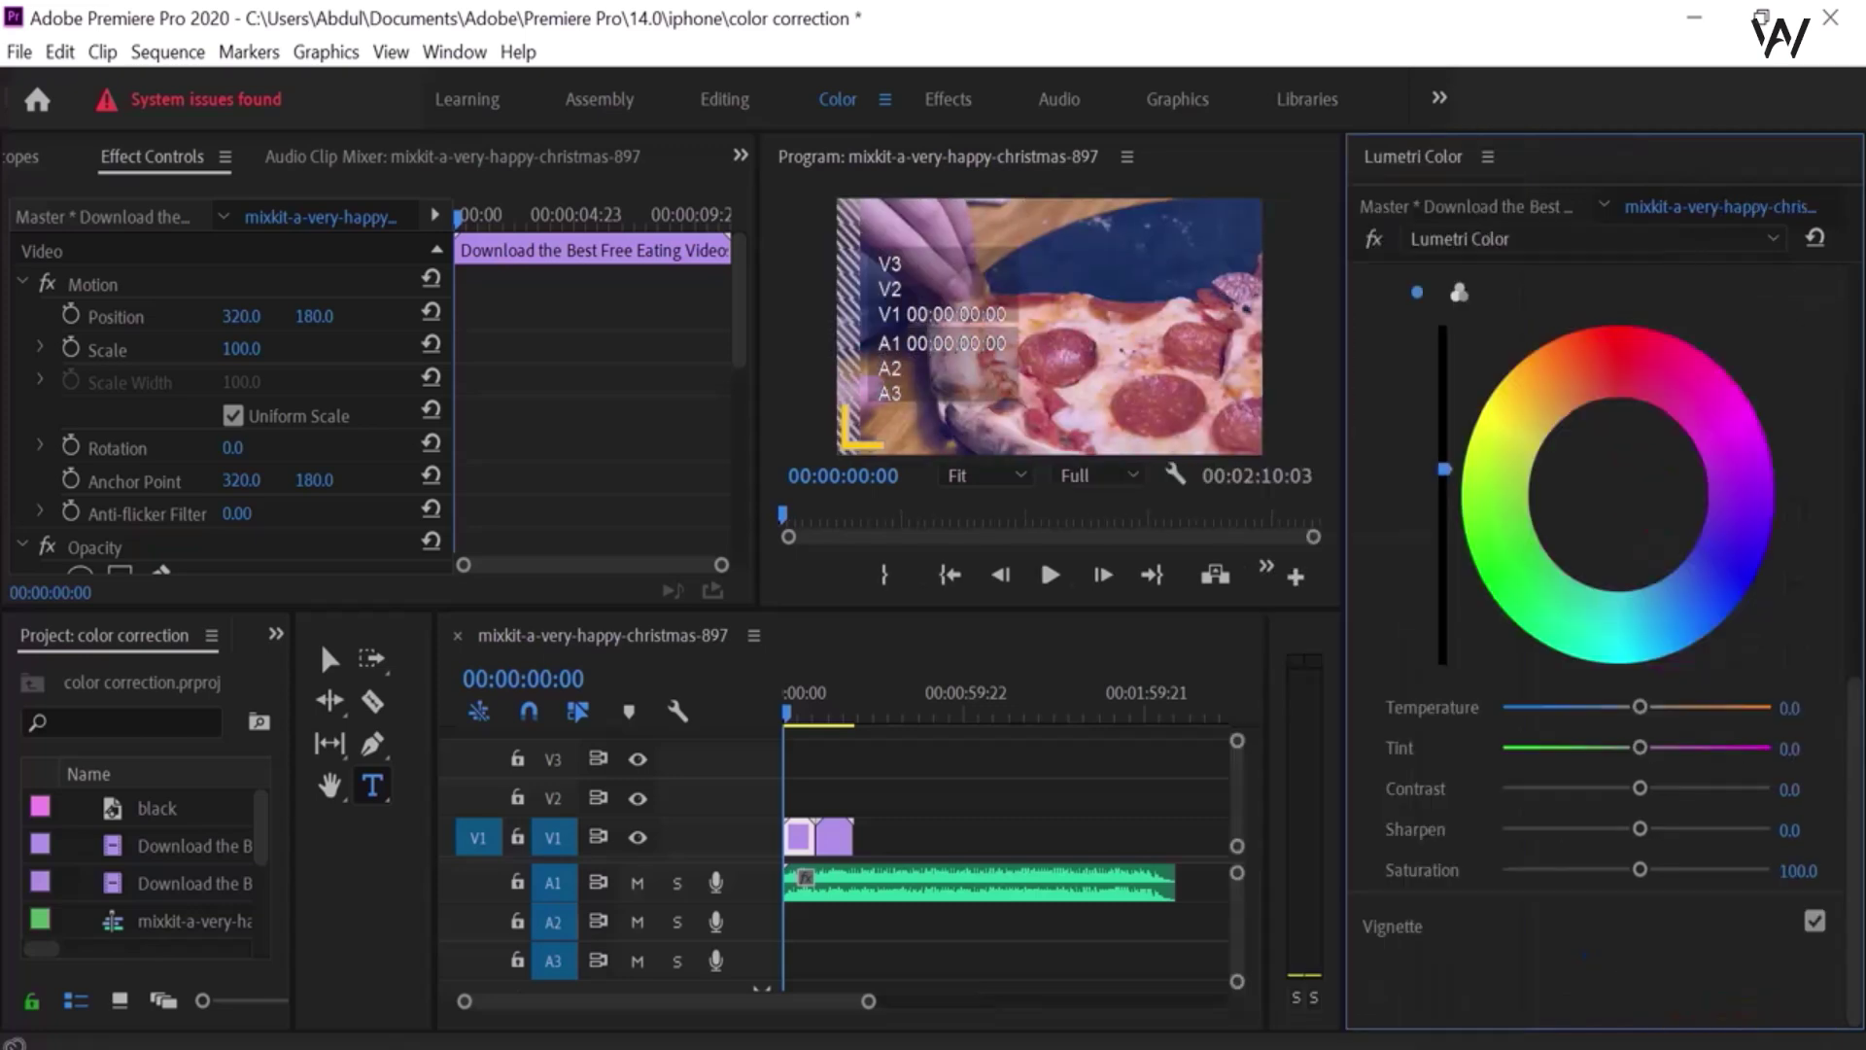
mouse_move(1446, 469)
left_mouse_down()
mouse_move(1446, 573)
mouse_move(1445, 434)
left_mouse_up()
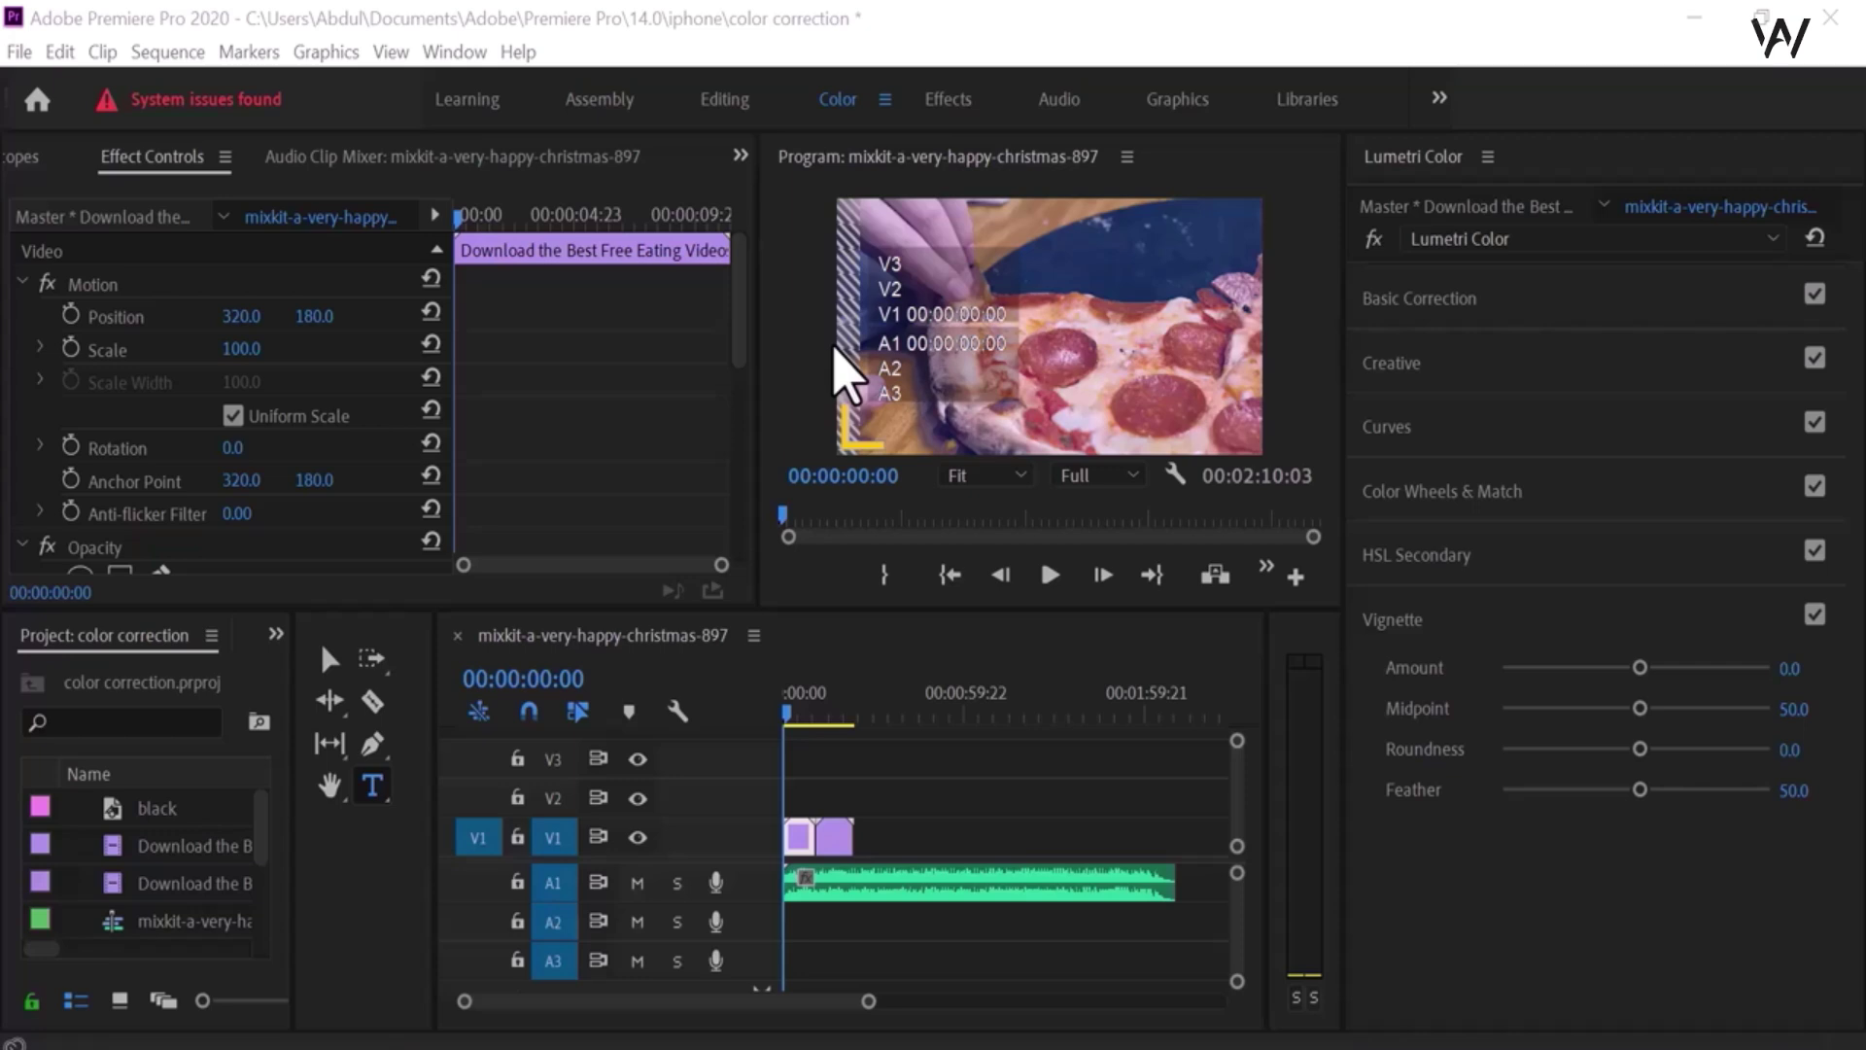
left_click(1856, 525)
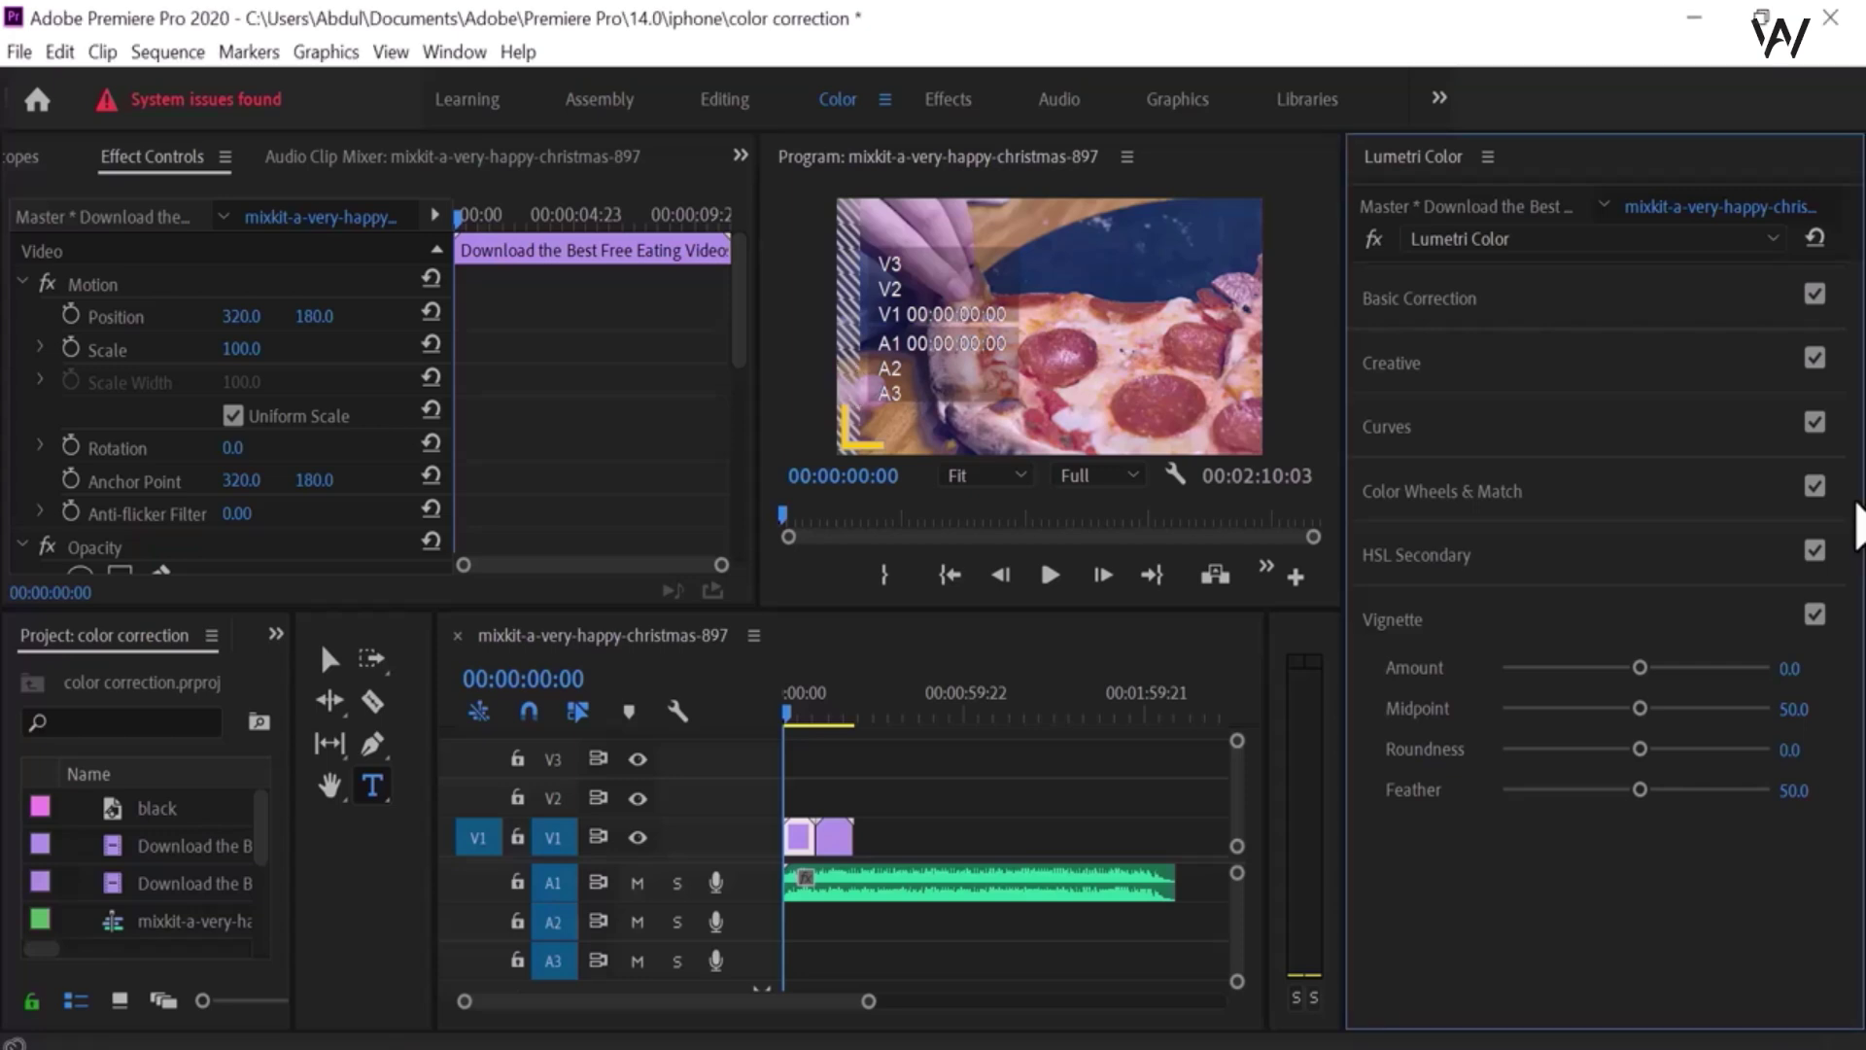